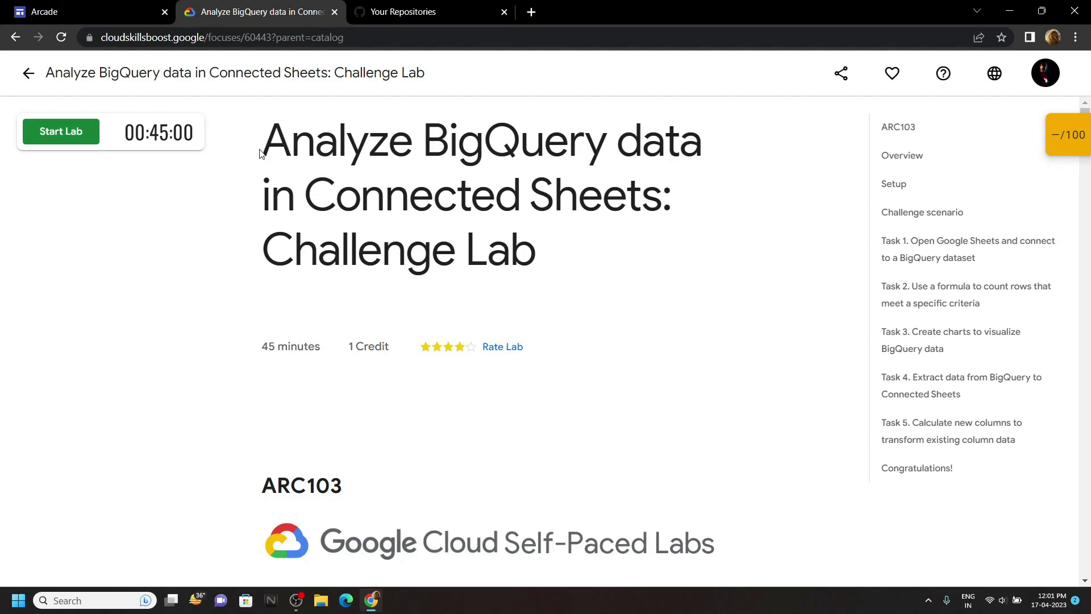
Start the challenge lab, copy its username, and right-click the Task 1 Google Sheet link
left_click_drag(259, 153, 540, 233)
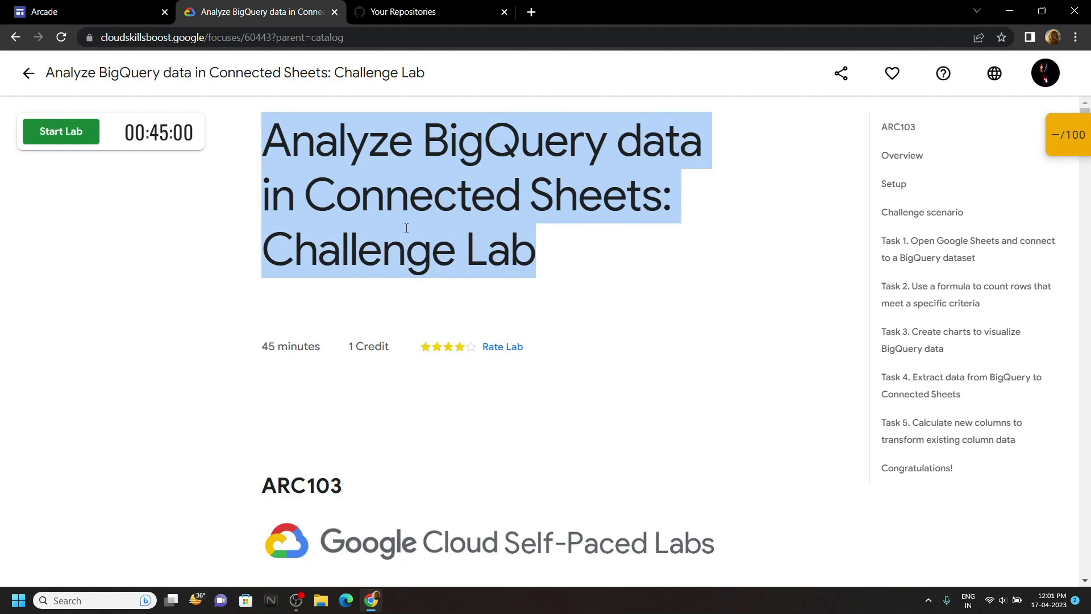
left_click(86, 137)
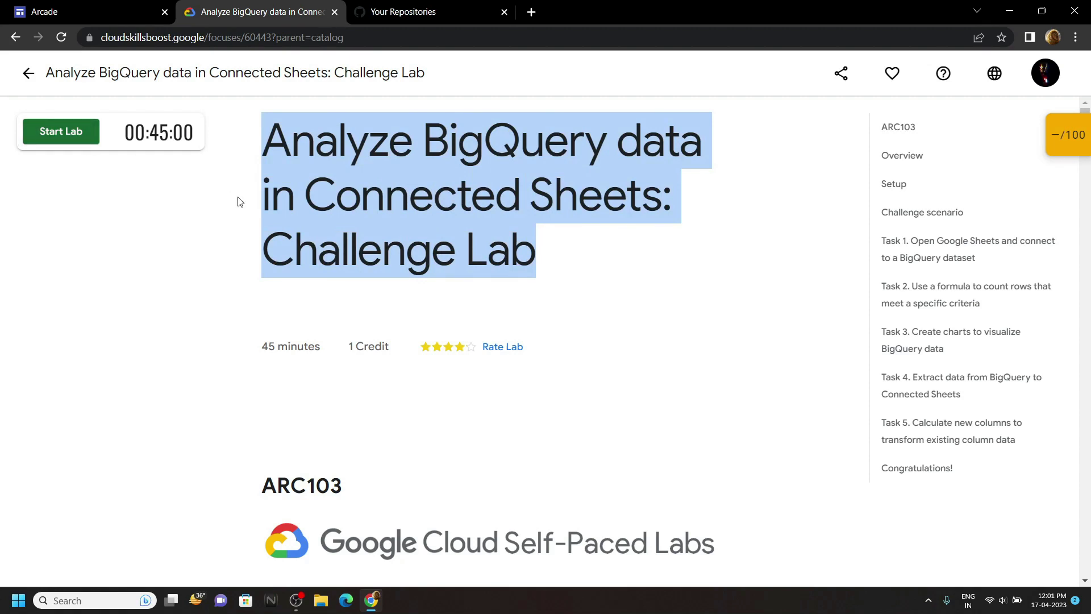
left_click(182, 252)
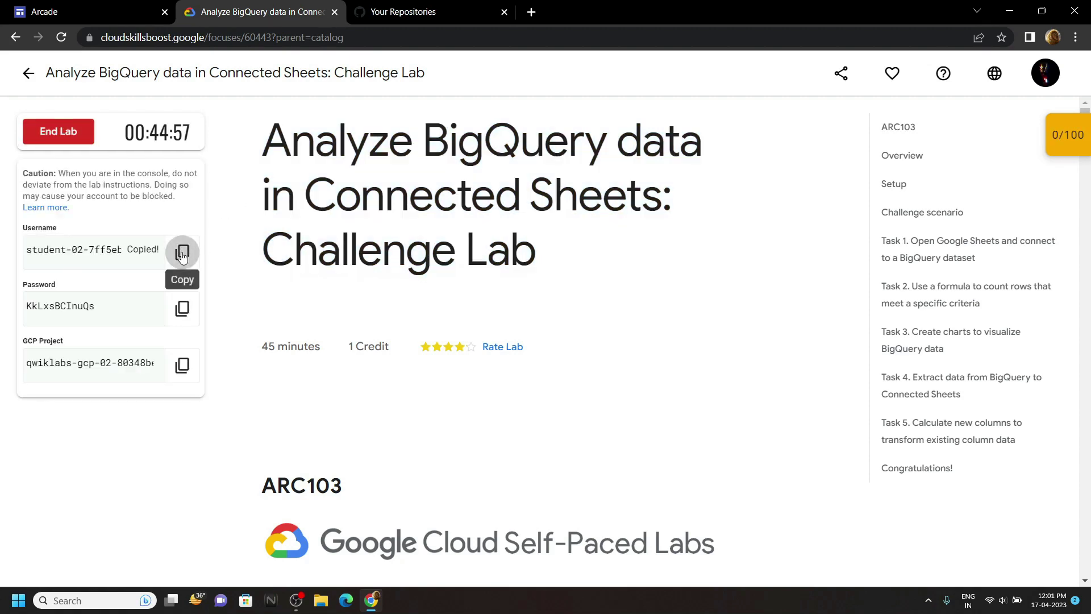
left_click(908, 238)
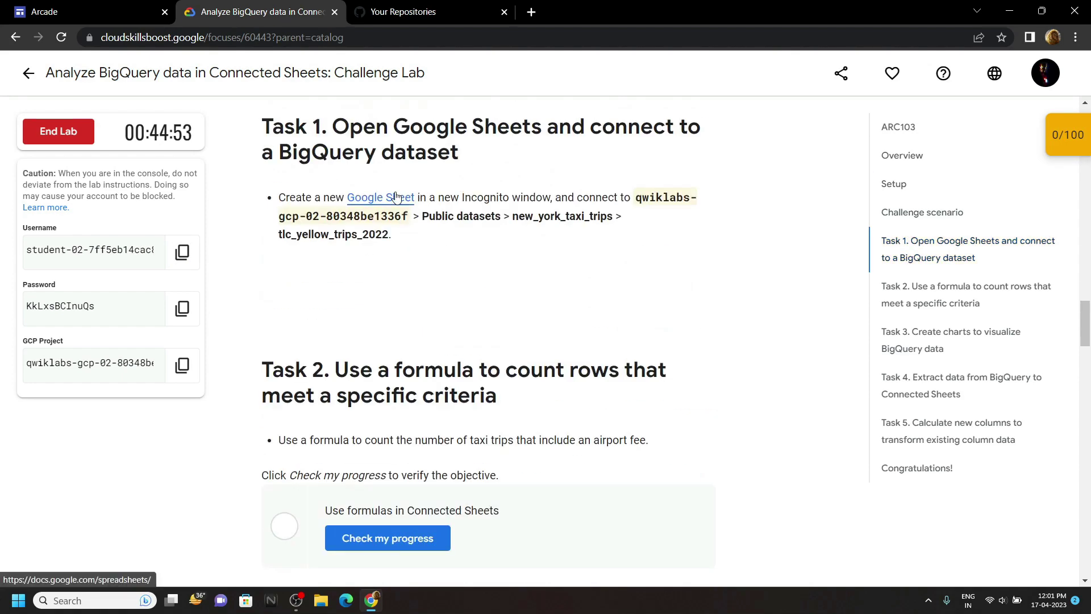
right_click(396, 196)
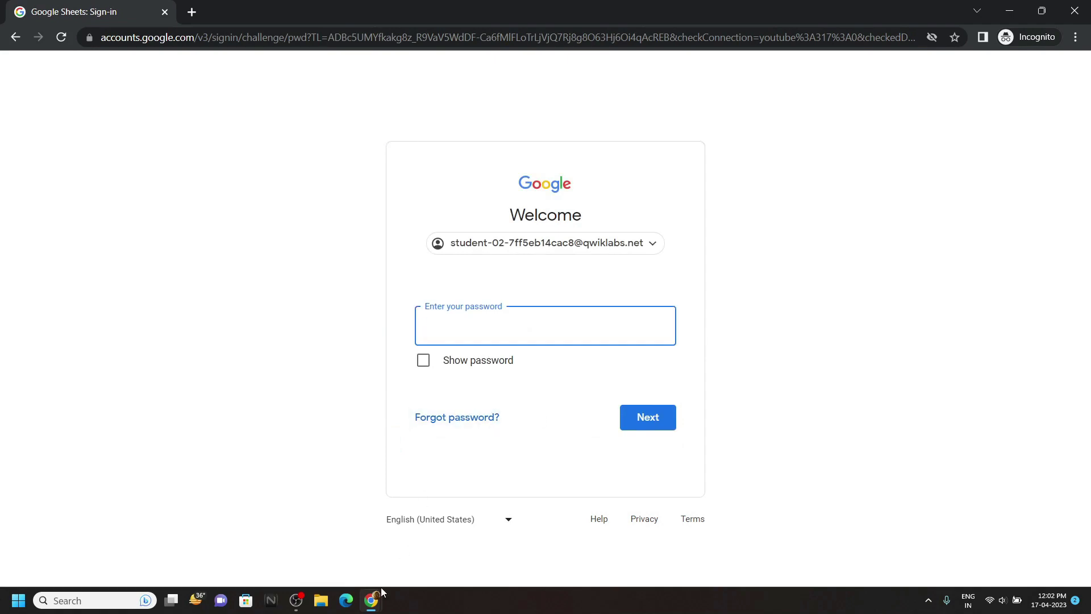
Sign in with the copied lab password and accept the new-account terms
left_click(328, 557)
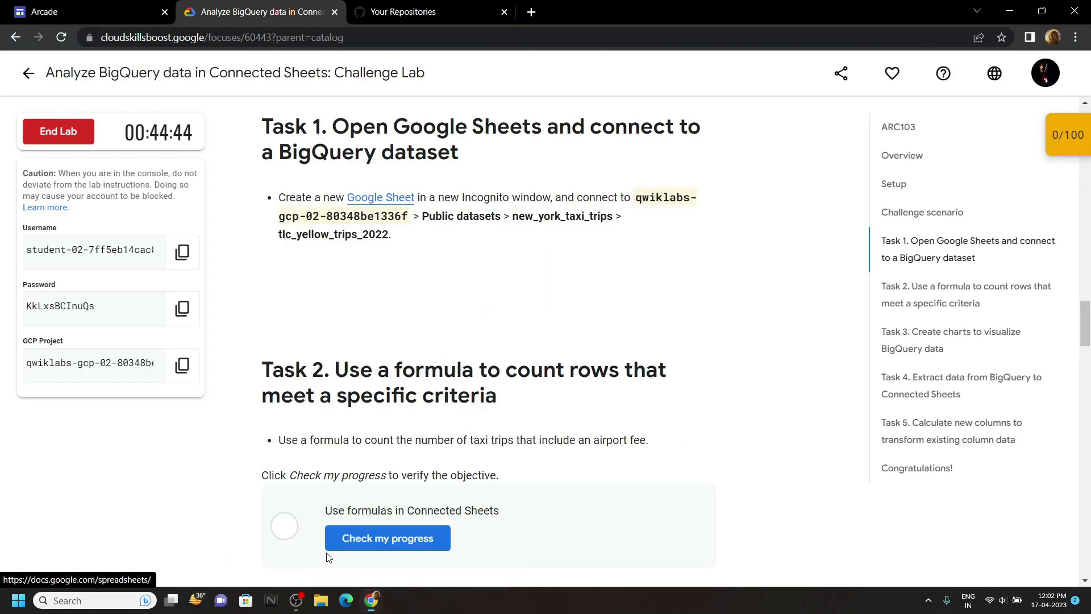
left_click(182, 308)
mouse_move(371, 600)
left_click(407, 568)
key("ctrl+v")
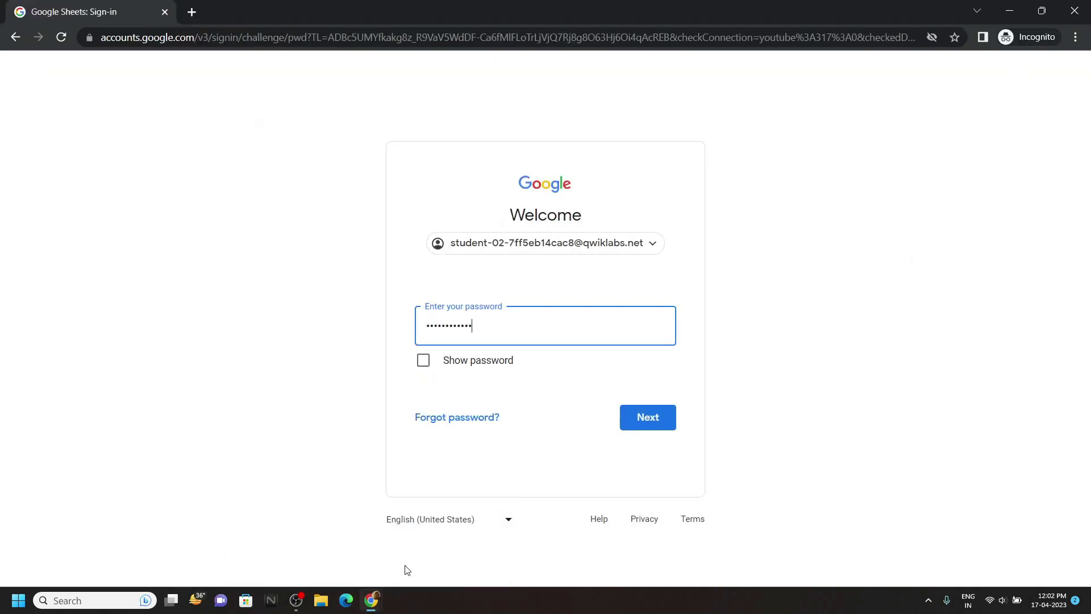
key("Return")
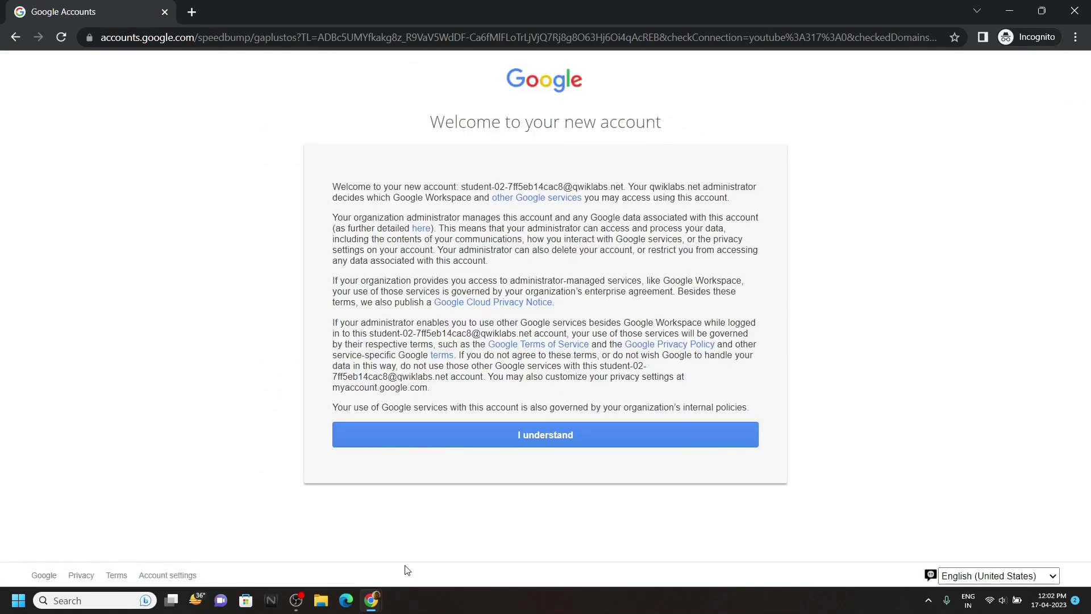
left_click(517, 444)
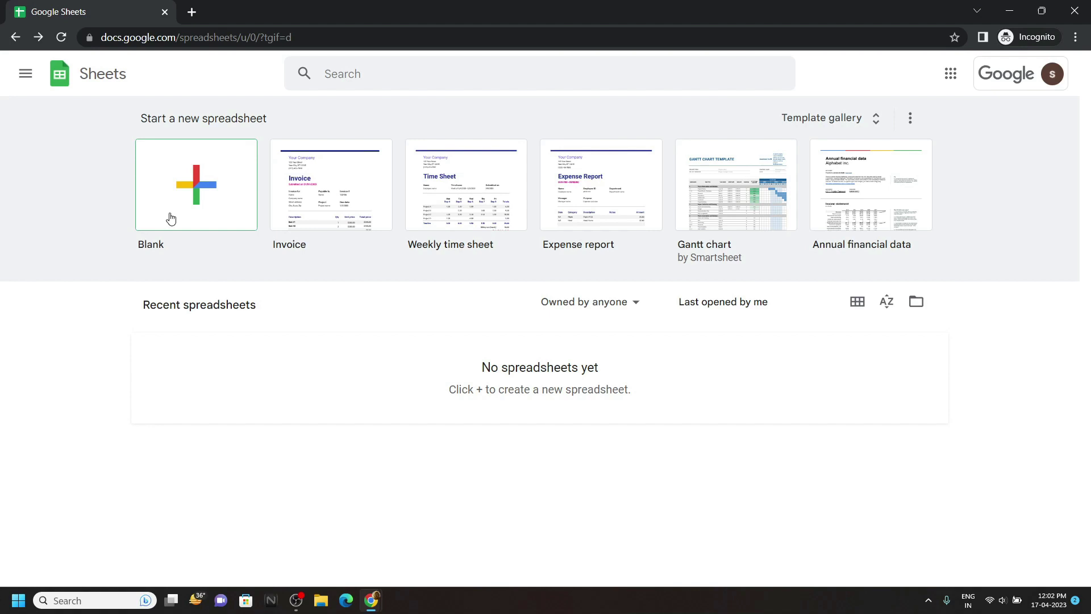
Create a blank spreadsheet and start a BigQuery connection to the lab project's public datasets
left_click(206, 186)
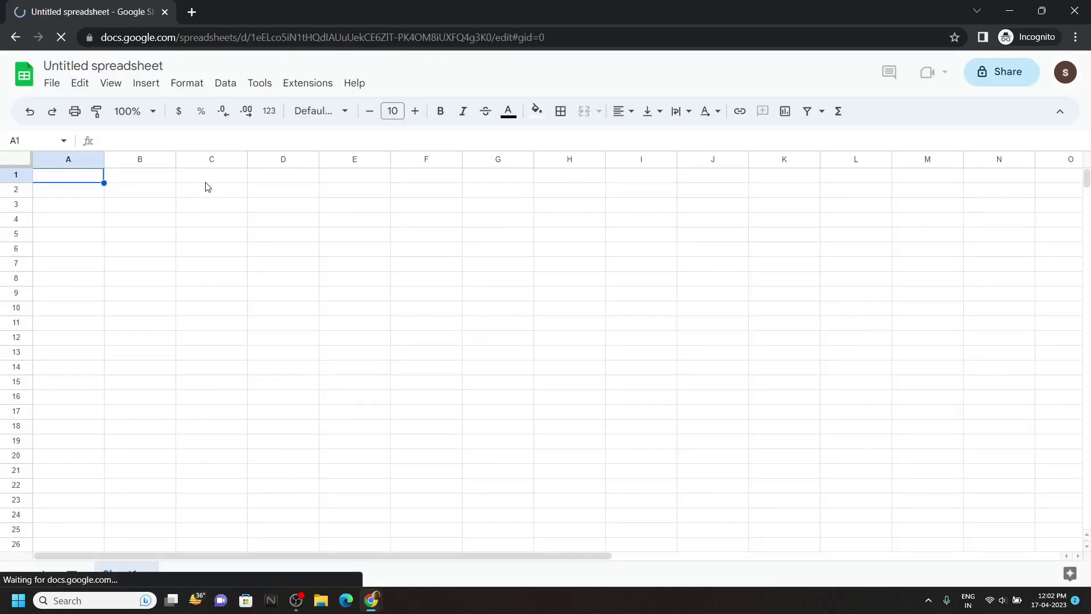
left_click(226, 85)
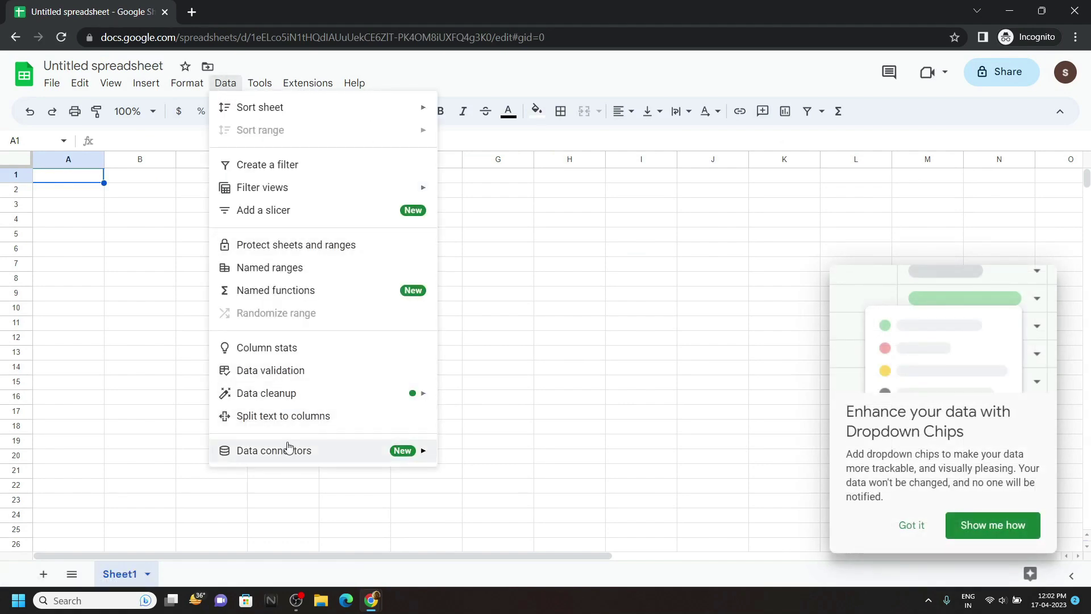
mouse_move(274, 450)
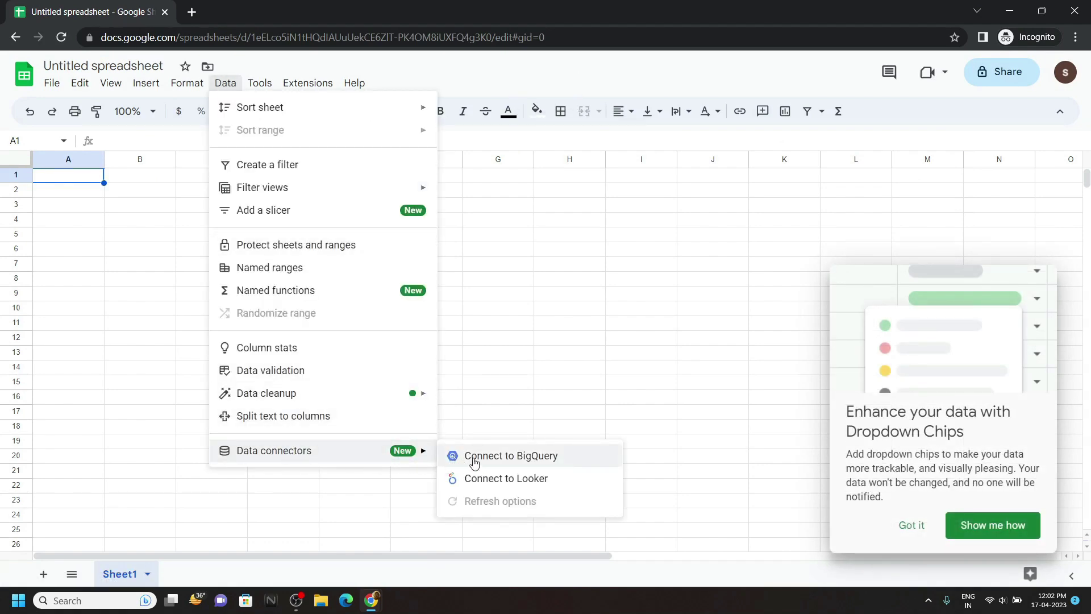
left_click(487, 458)
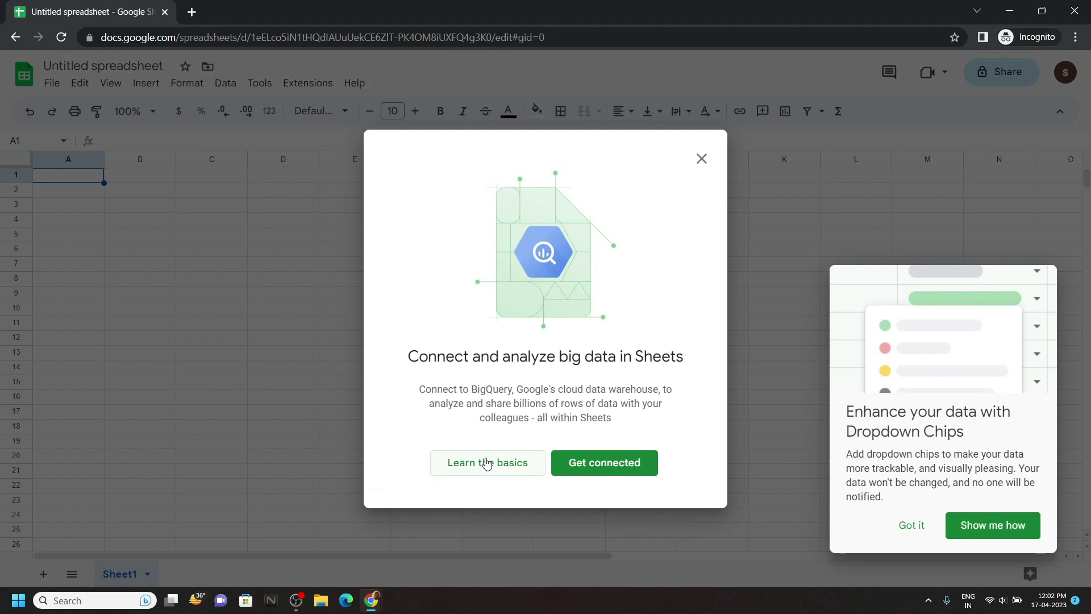
left_click(575, 463)
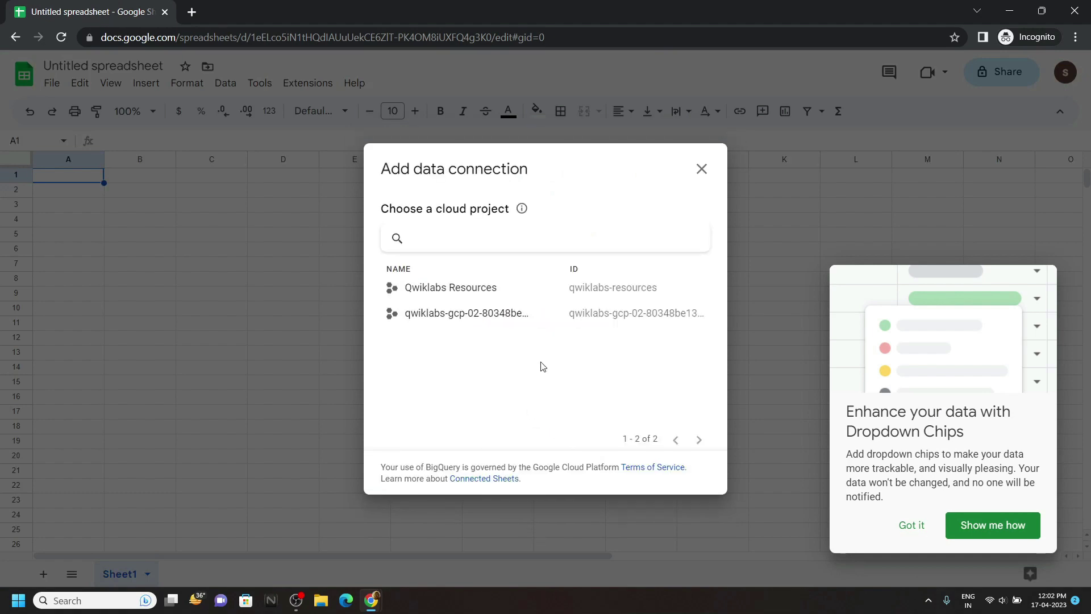
left_click(487, 314)
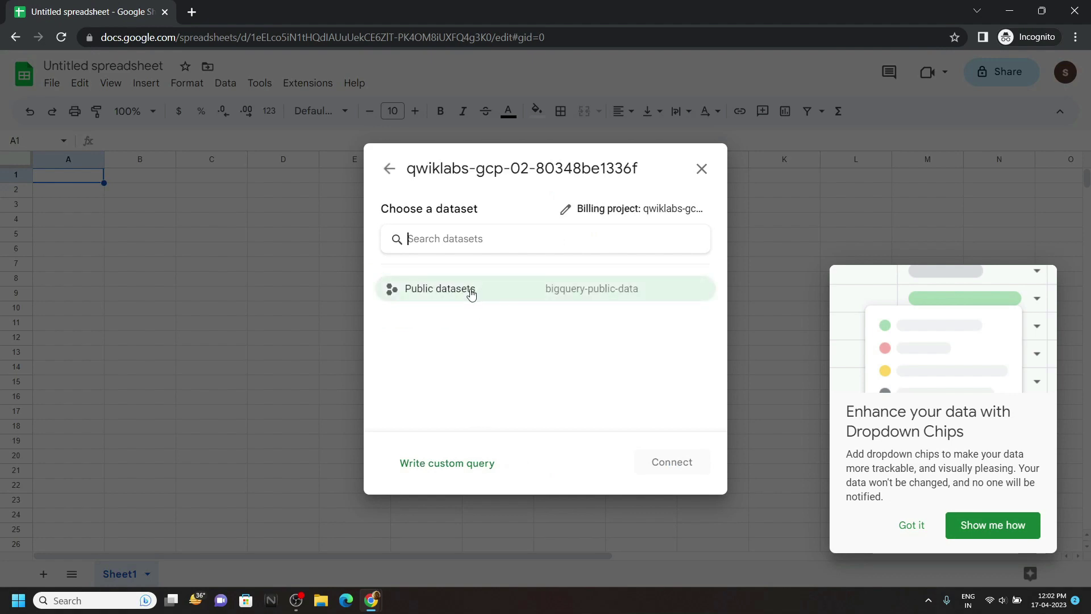
left_click(471, 293)
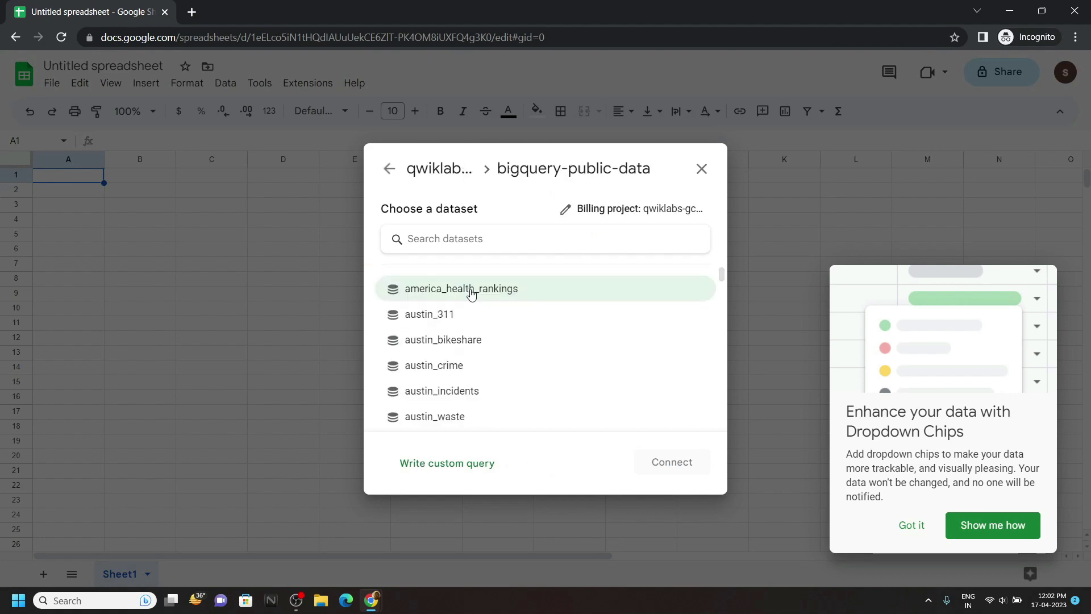
Open the new_york_taxi_trips dataset and connect the tlc_yellow_trips_2022 table
type("taxi")
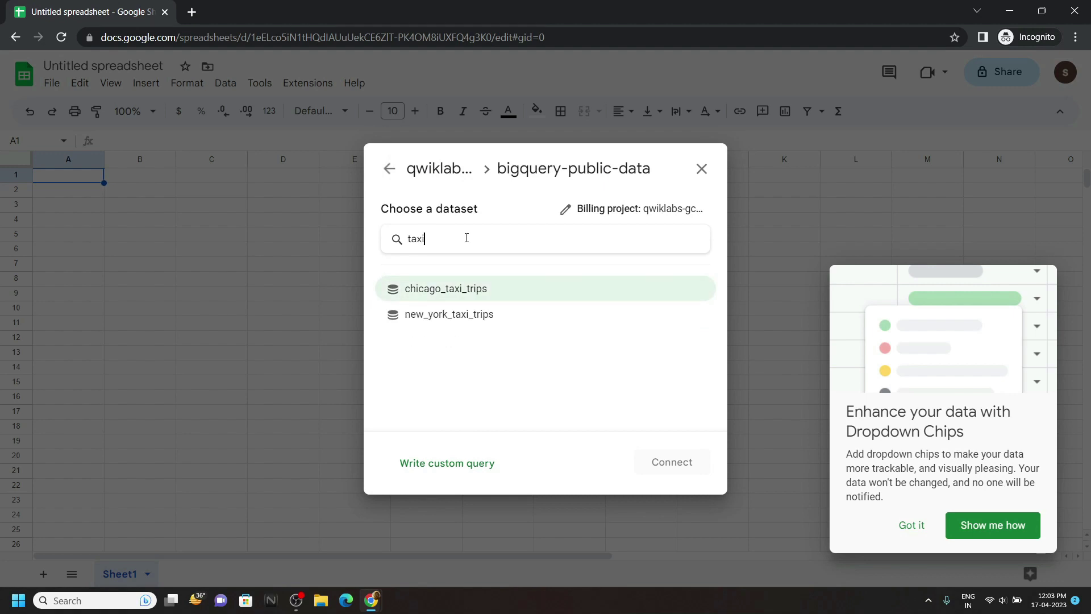
left_click(513, 321)
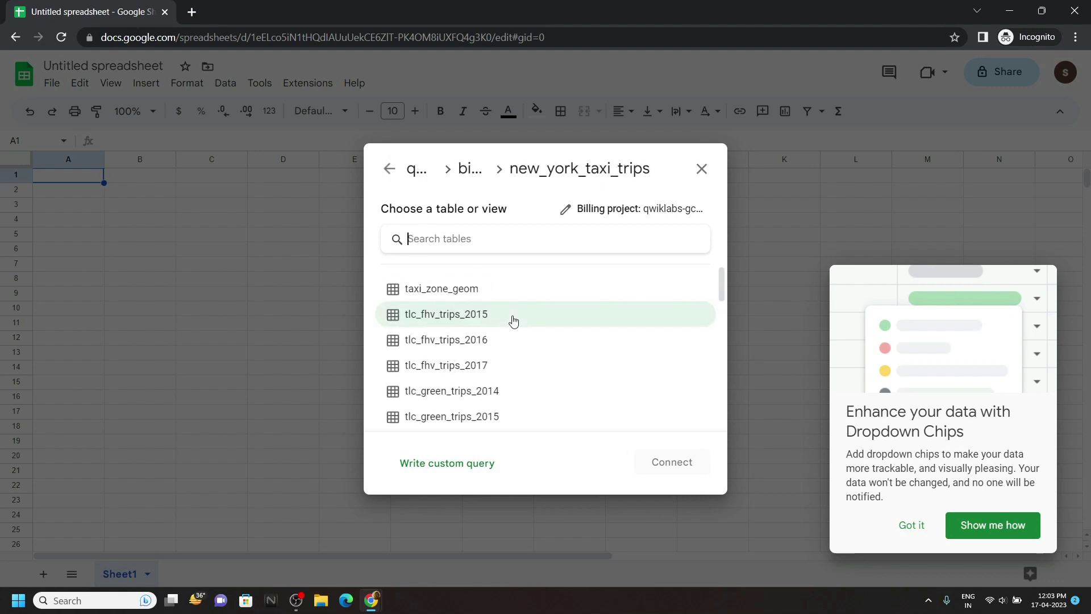
mouse_move(370, 600)
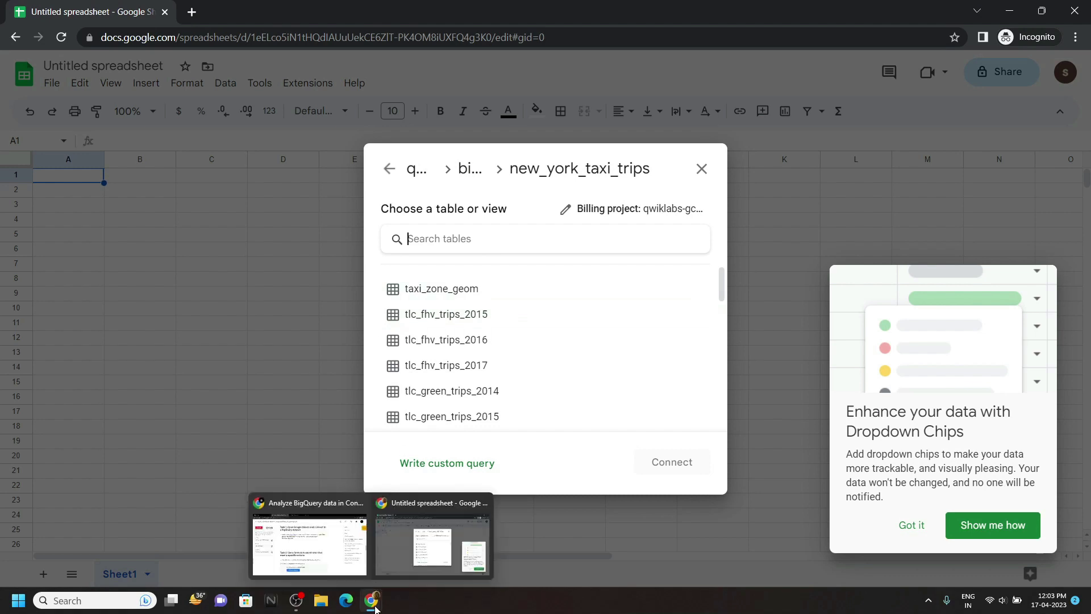
left_click(295, 540)
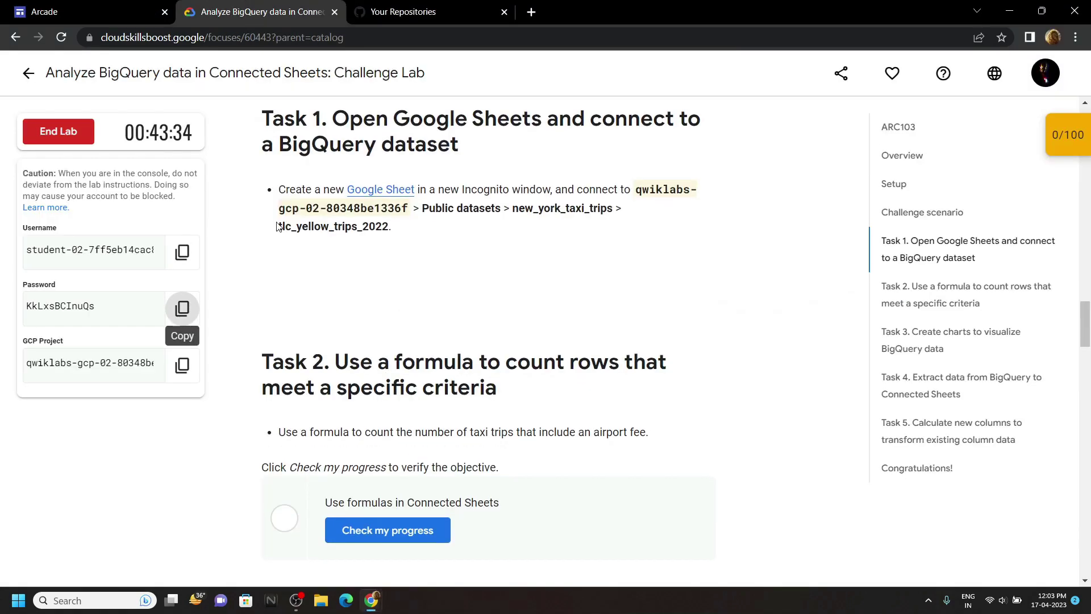
left_click_drag(277, 226, 389, 229)
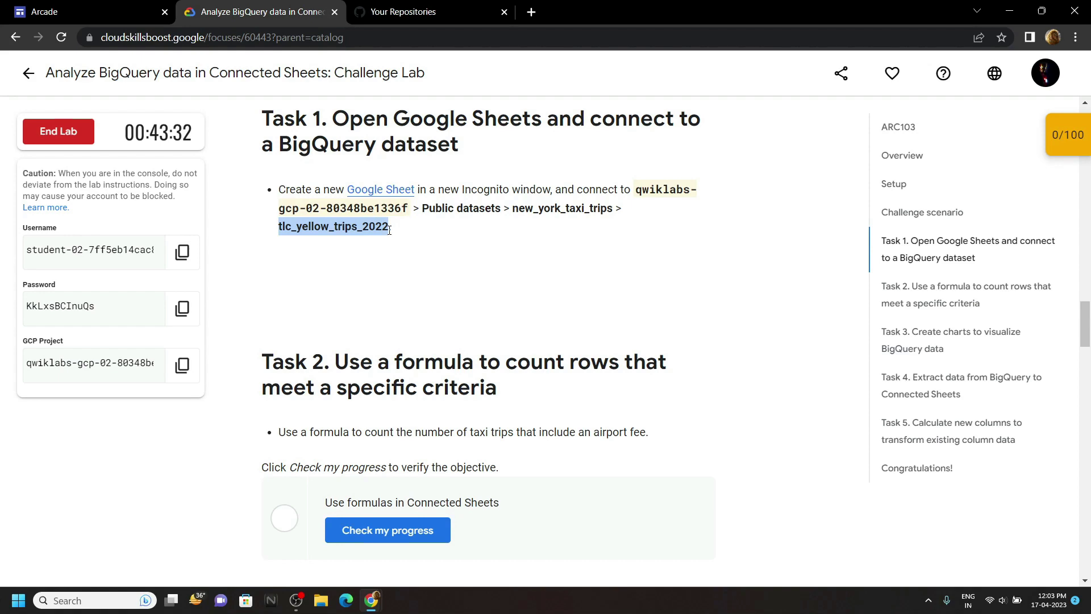
left_click(438, 537)
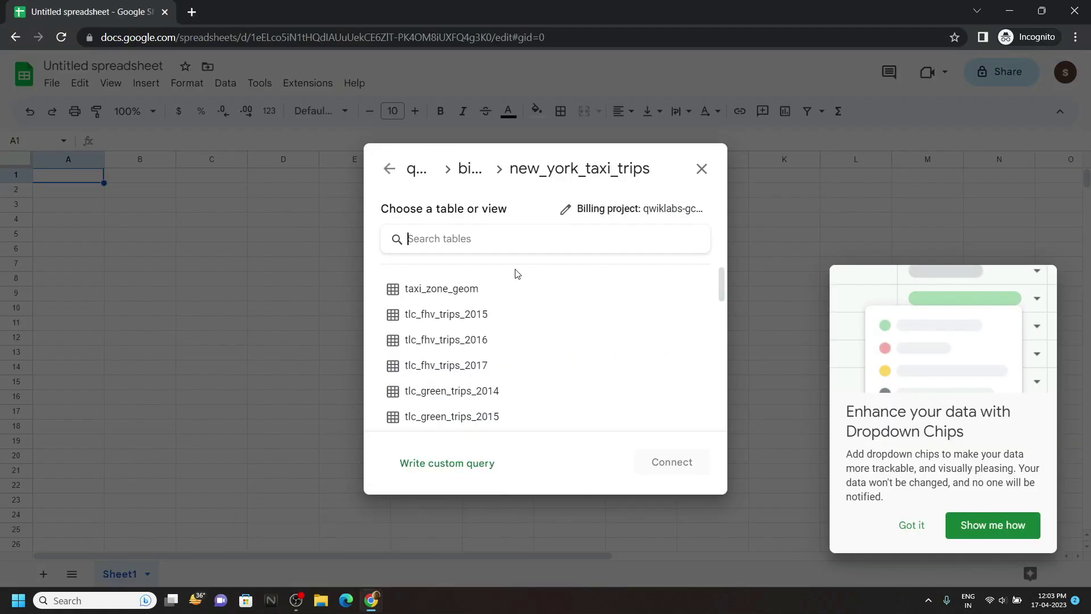
key("ctrl+v")
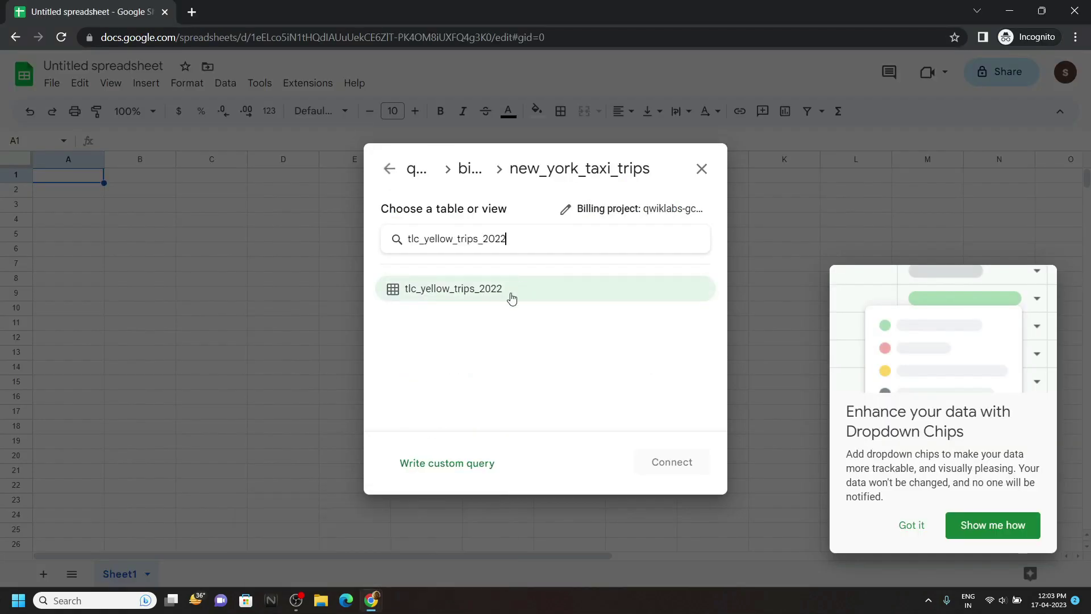
left_click(512, 297)
left_click(647, 460)
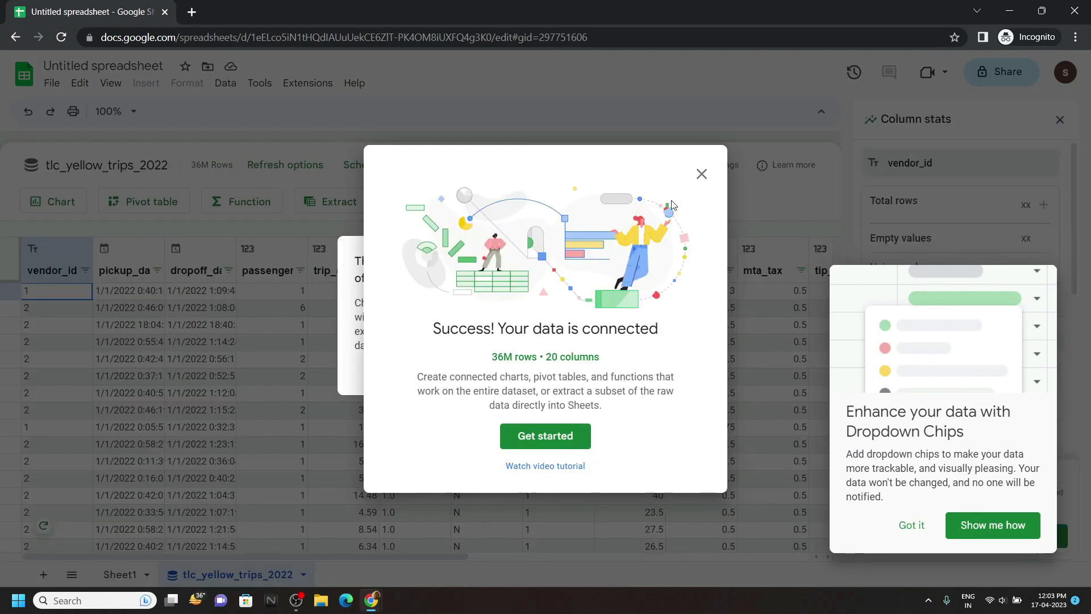
Dismiss the connection popups and insert a COUNTIF function on a new sheet
left_click(701, 174)
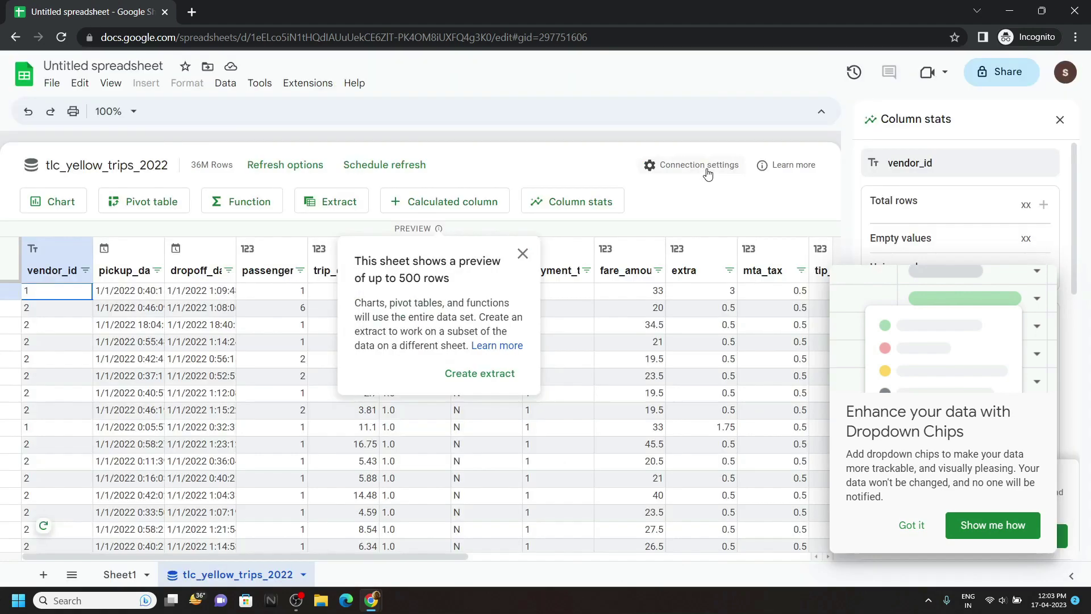
left_click(526, 252)
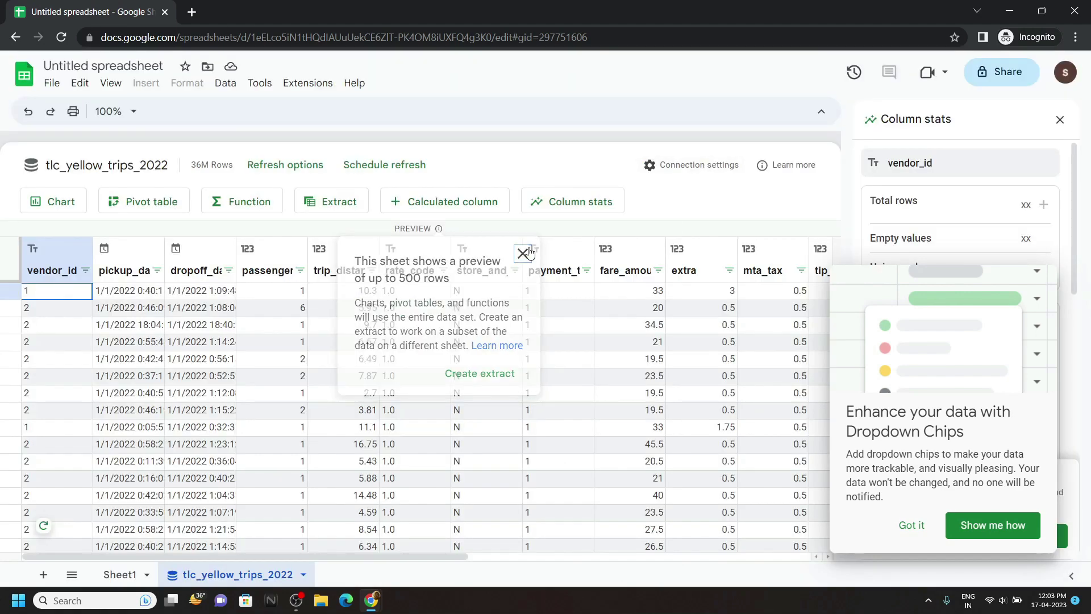
left_click(911, 525)
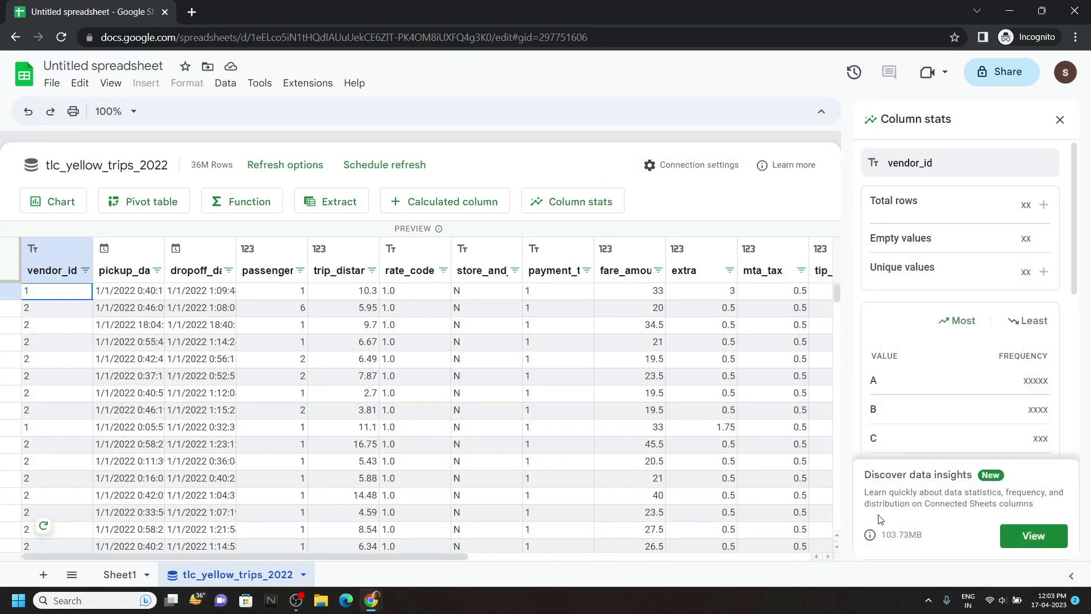
left_click(250, 205)
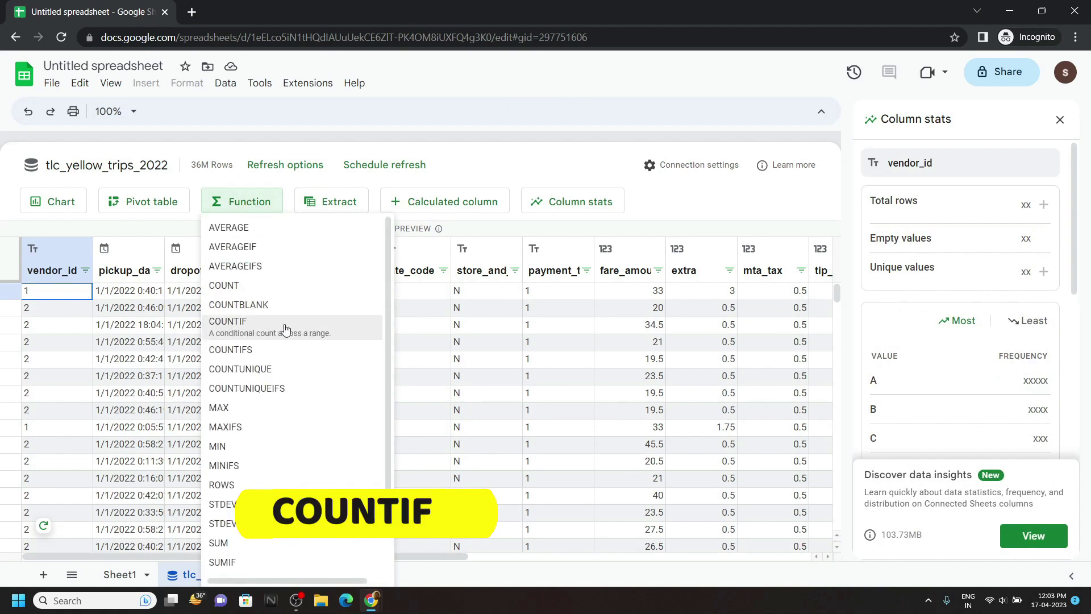
left_click(269, 331)
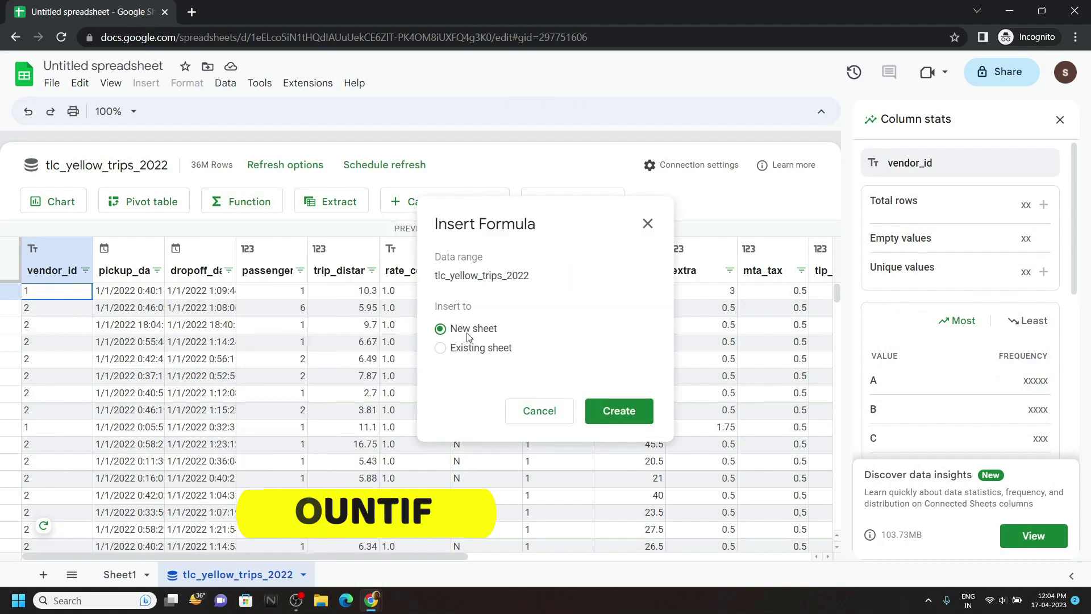
left_click(621, 410)
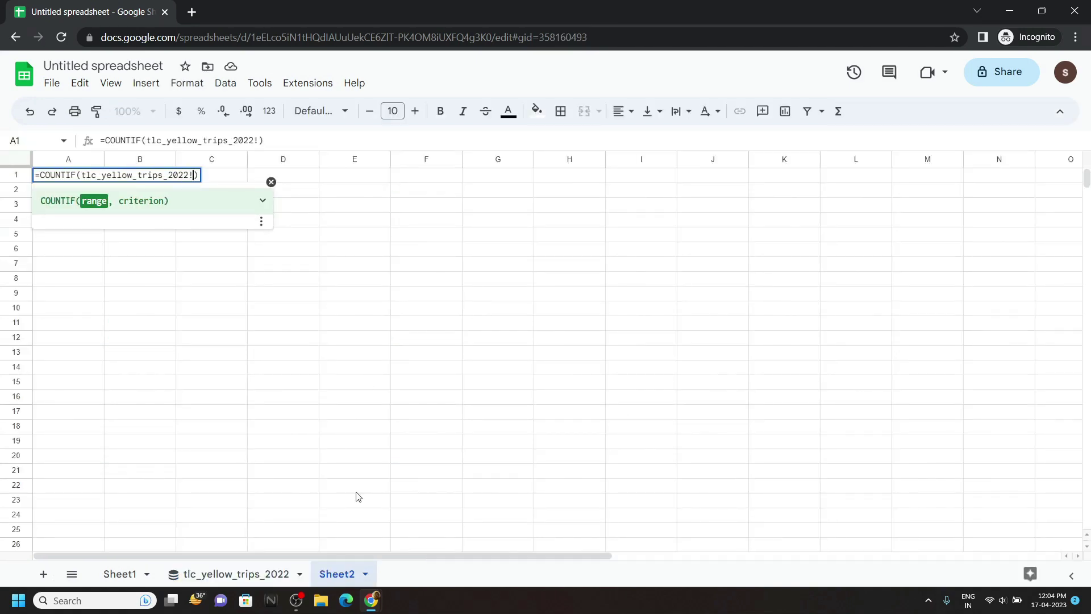
Replace A1 with =COUNTIF(tlc_yellow_trips_2022!airport_fee,">0") and apply it
left_click(320, 556)
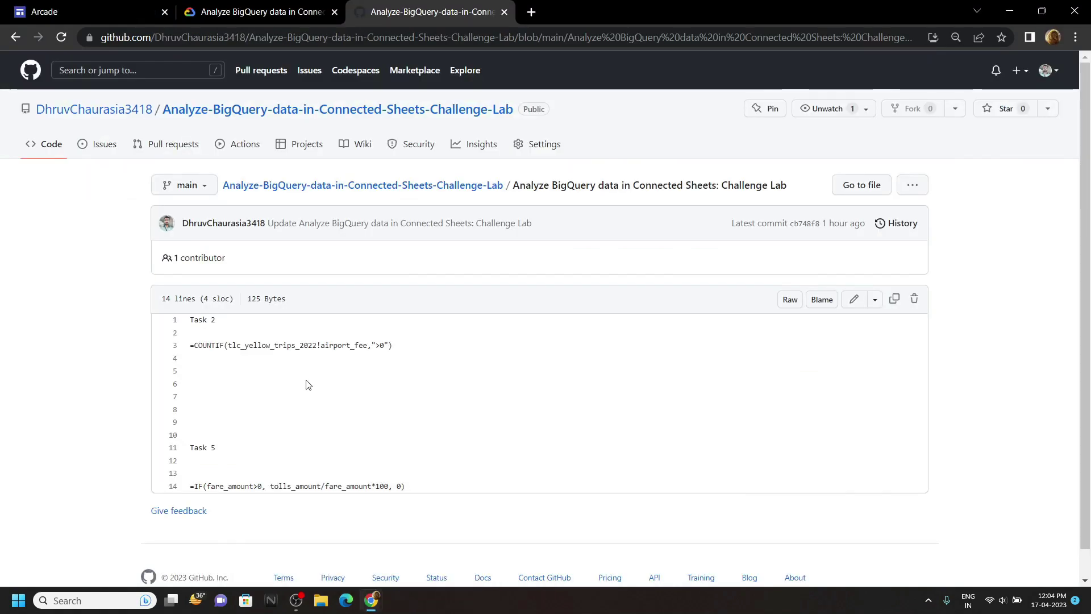
mouse_move(399, 347)
left_mouse_down()
mouse_move(193, 360)
mouse_move(190, 349)
left_mouse_up()
key("ctrl+c")
mouse_move(371, 600)
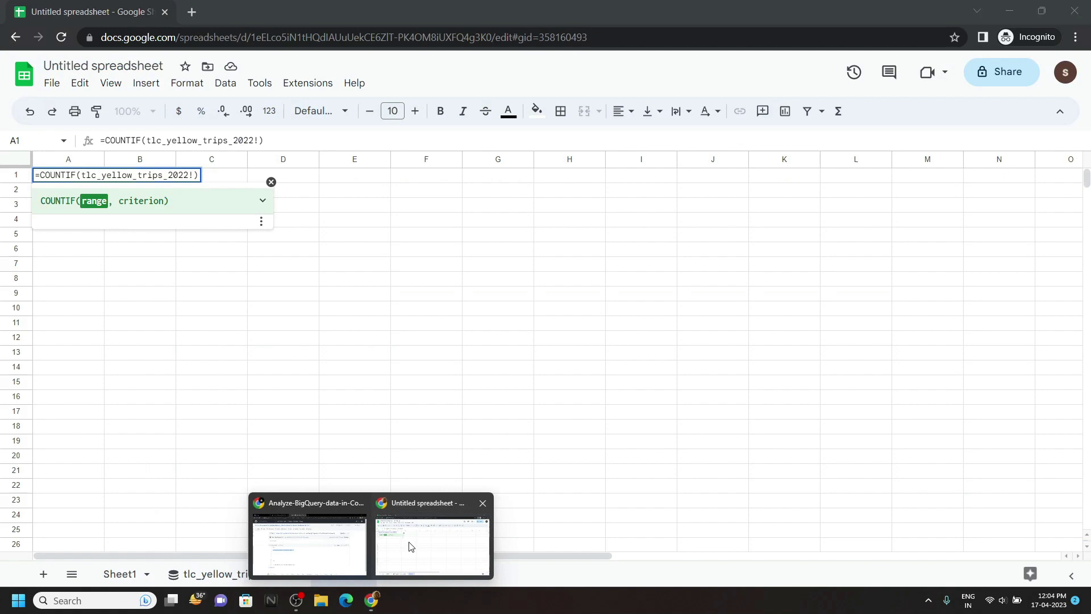
left_click(409, 547)
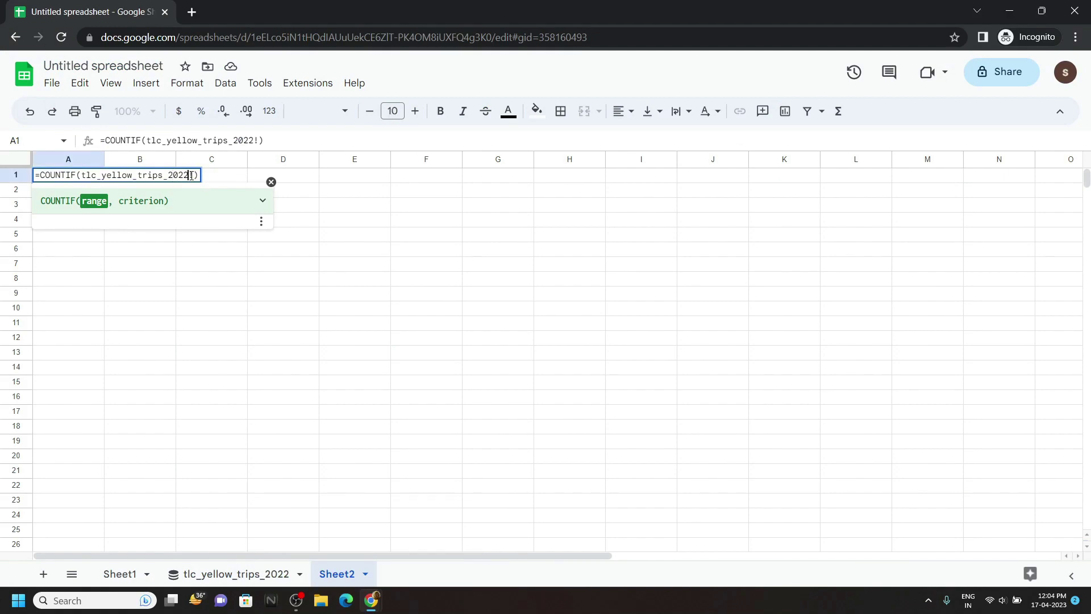
key("ctrl+a")
key("BackSpace")
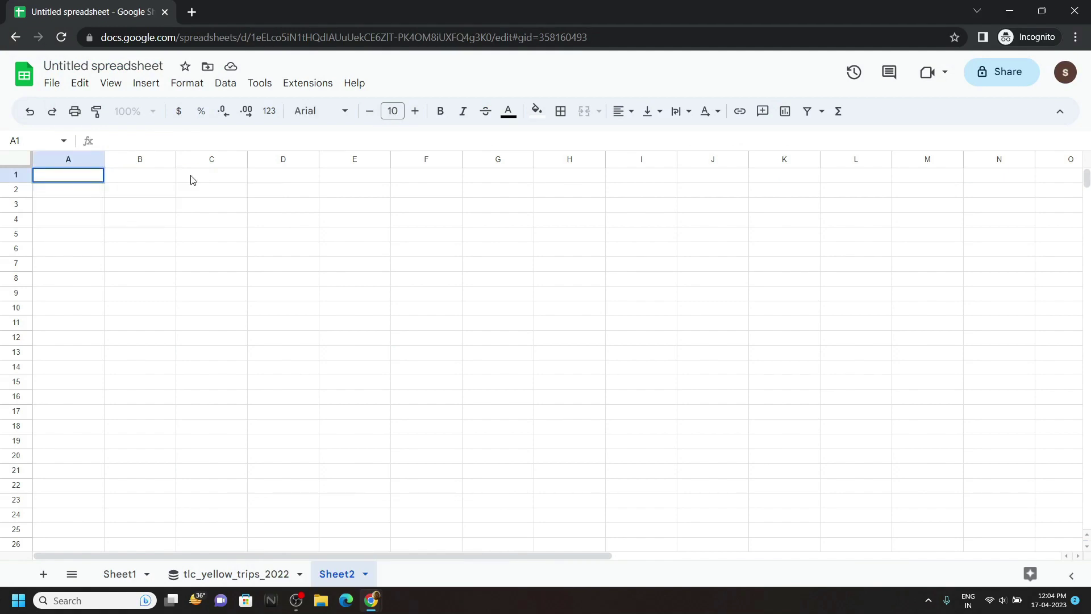
key("ctrl+v")
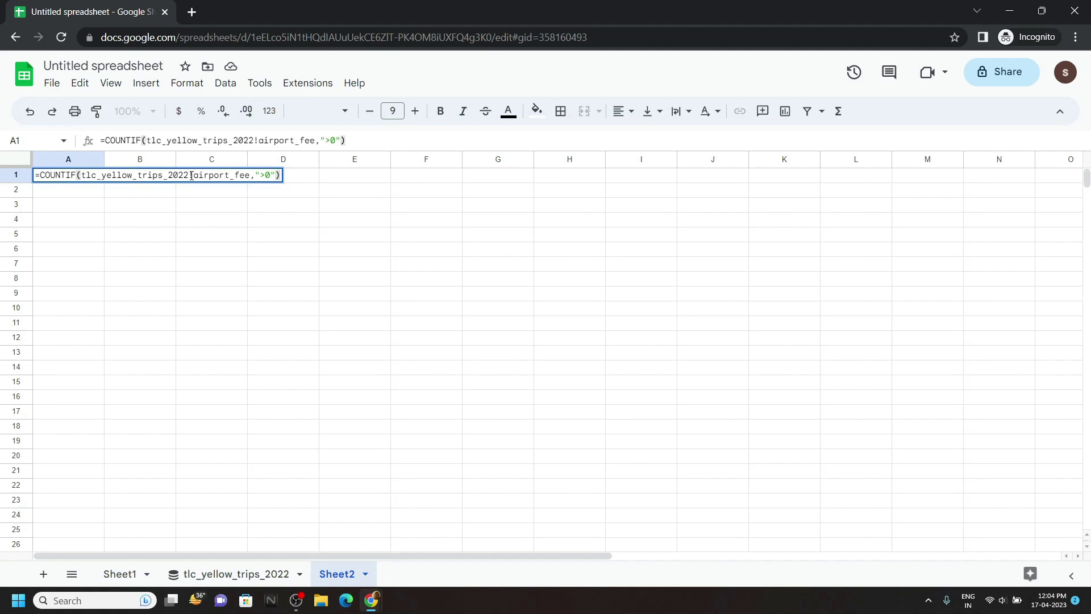
key("Return")
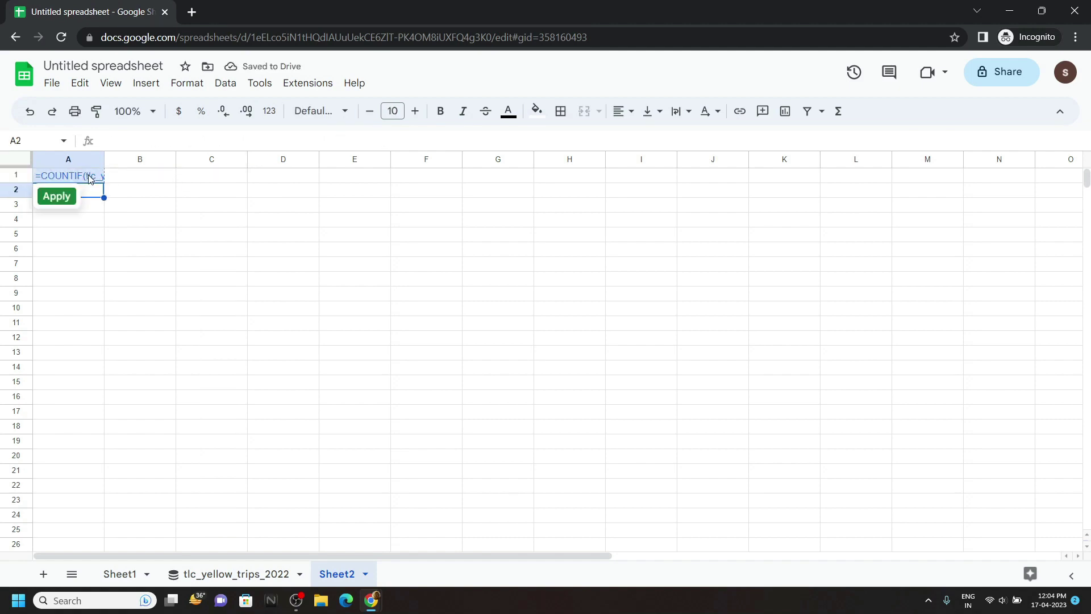
left_click(59, 199)
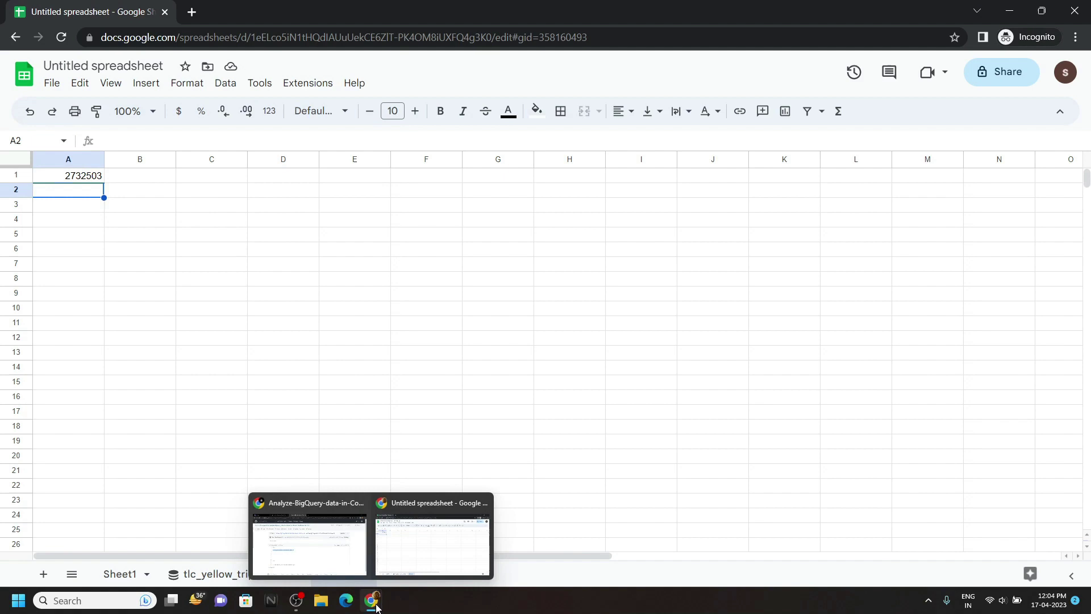
Run the Task 2 progress check in the lab instructions
left_click(324, 555)
left_click(271, 7)
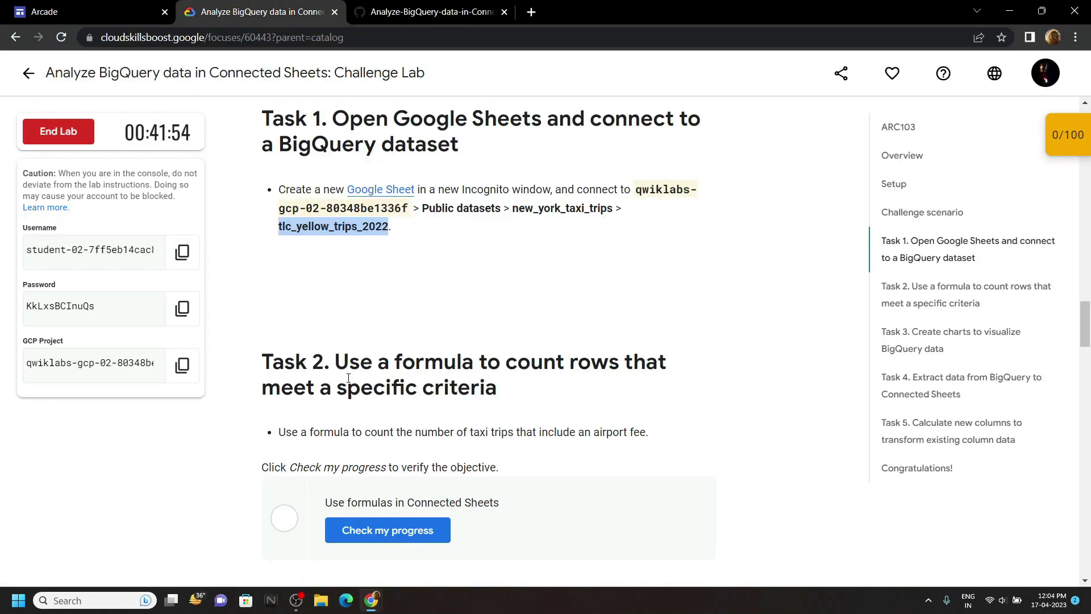
scroll(349, 378, "down", 3)
left_click(366, 380)
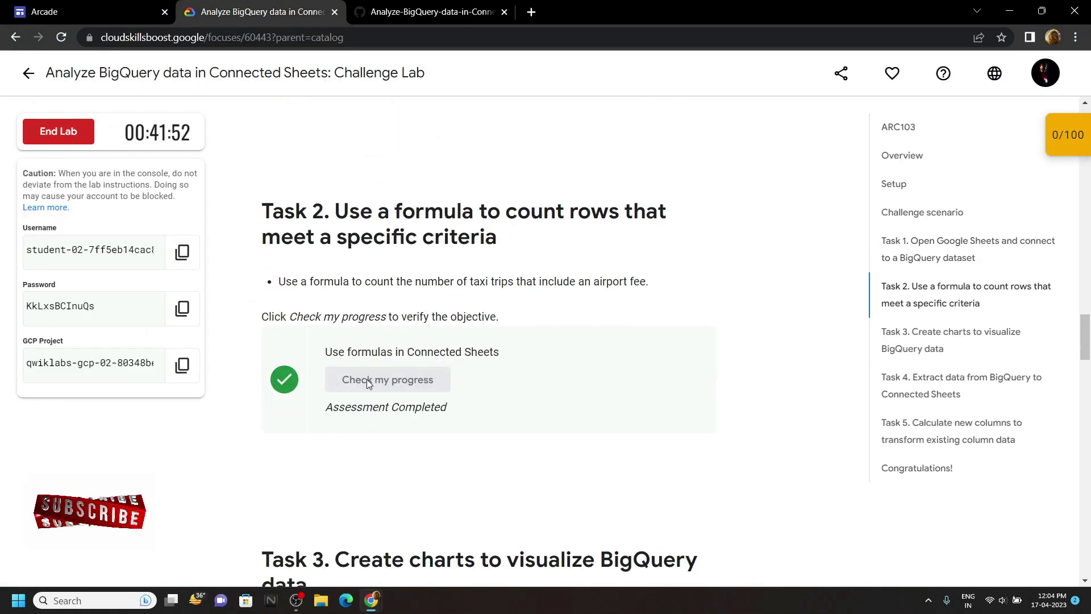
scroll(367, 380, "down", 4)
scroll(404, 377, "down", 4)
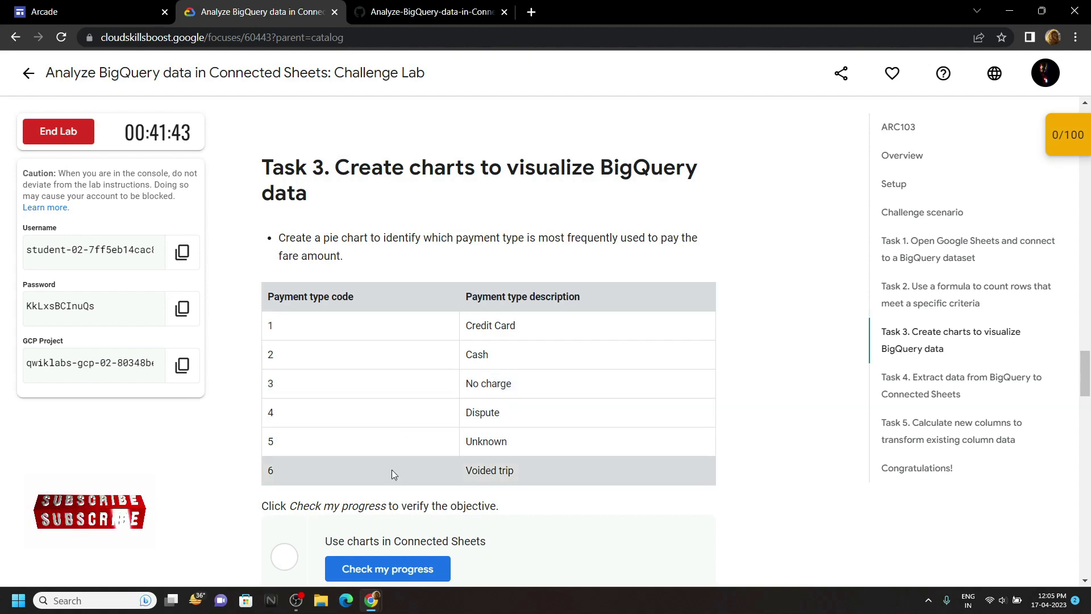
Select the payment_type and fare_amount columns and create a chart on a new sheet
mouse_move(371, 600)
left_click(423, 565)
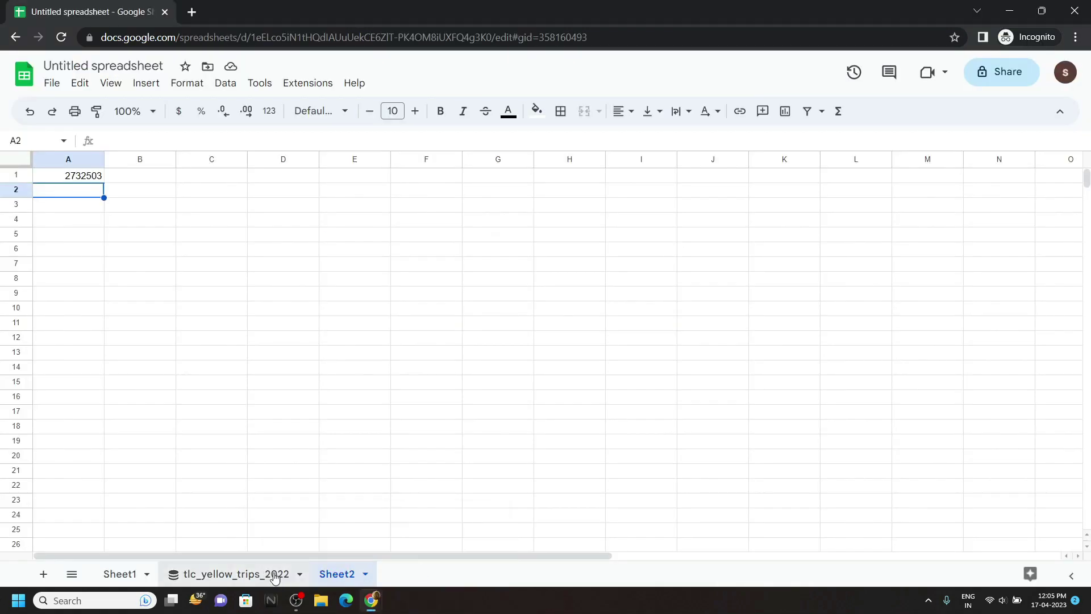
left_click(272, 572)
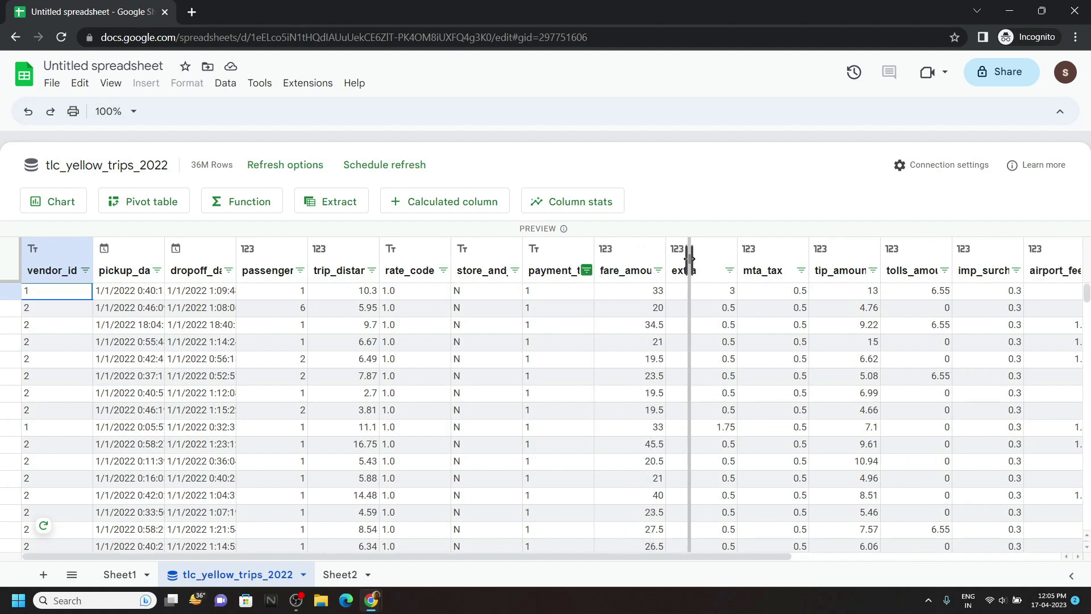
left_click_drag(595, 260, 690, 260)
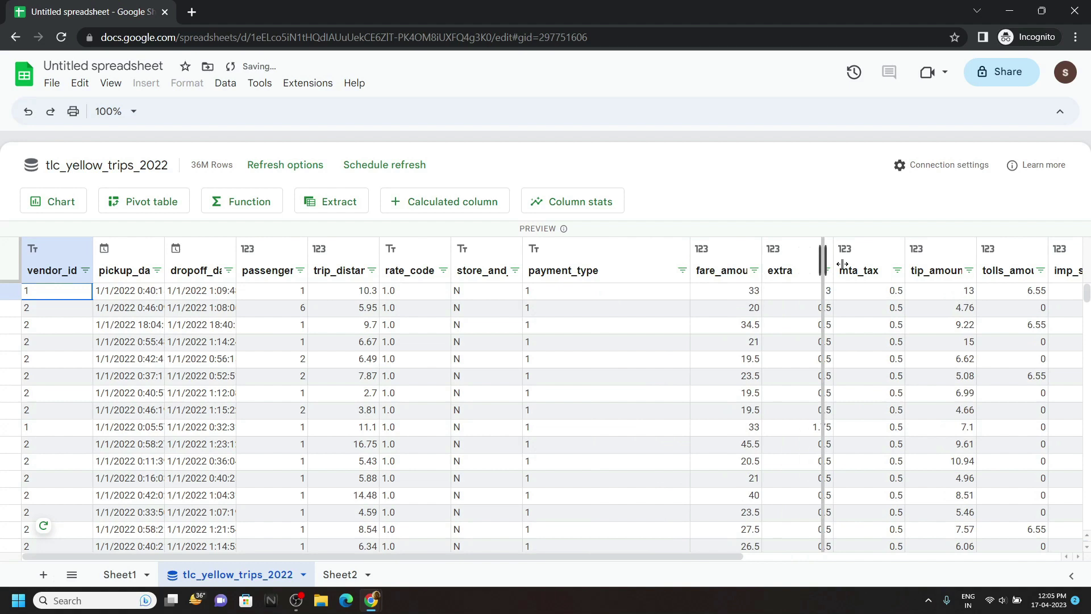
left_click_drag(769, 260, 864, 260)
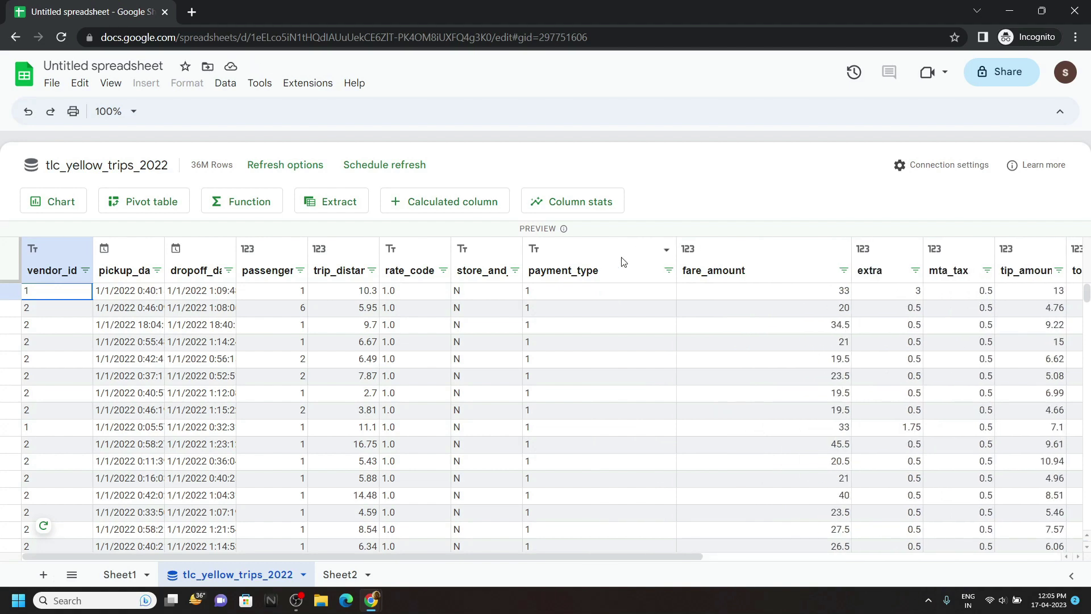
left_click(606, 261)
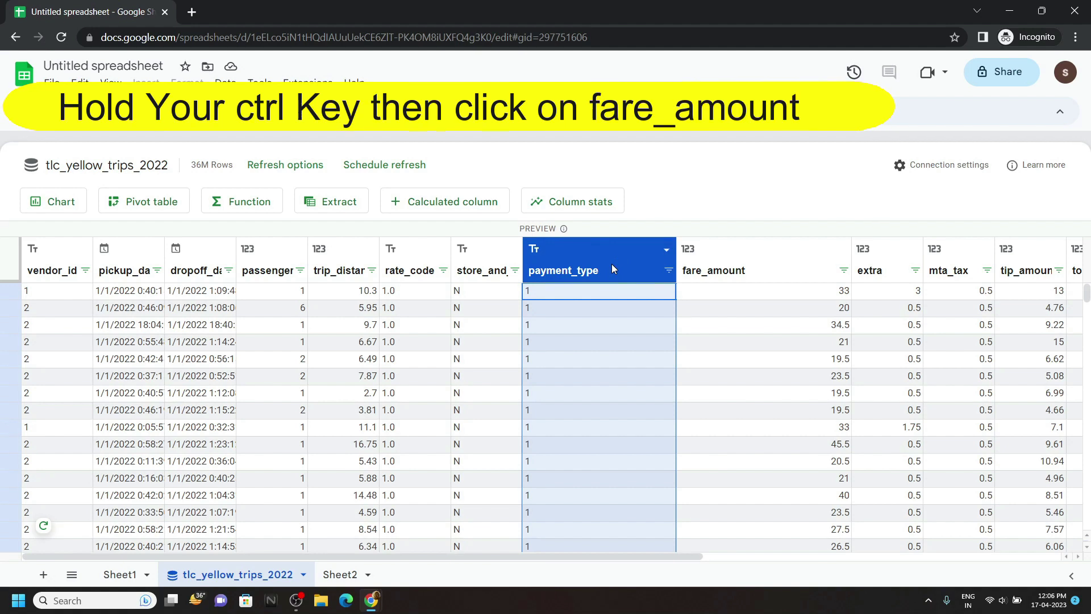
left_click(728, 271, "ctrl")
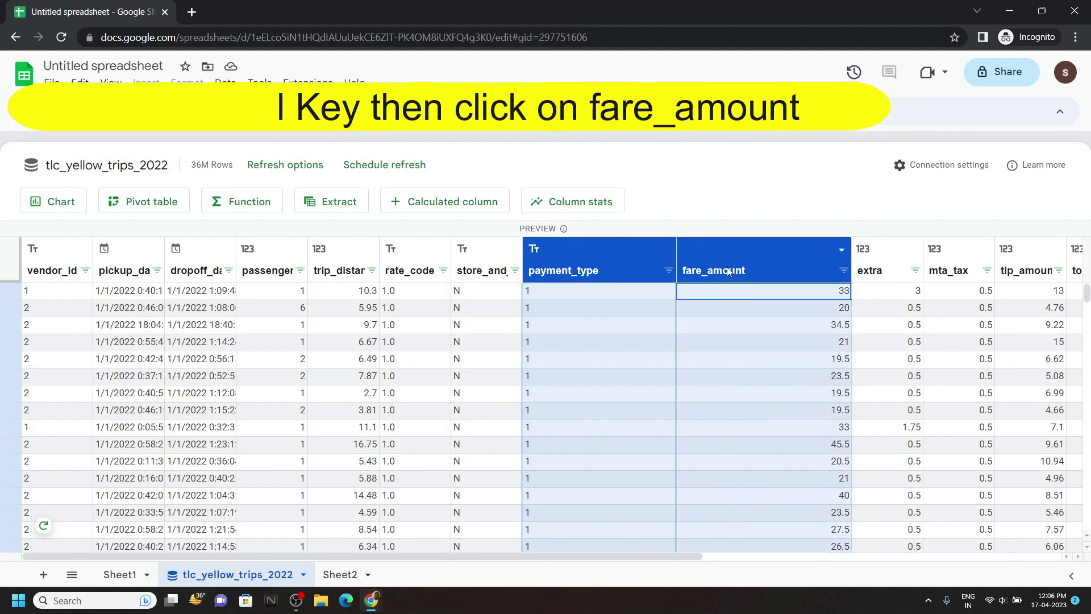
left_click(46, 203)
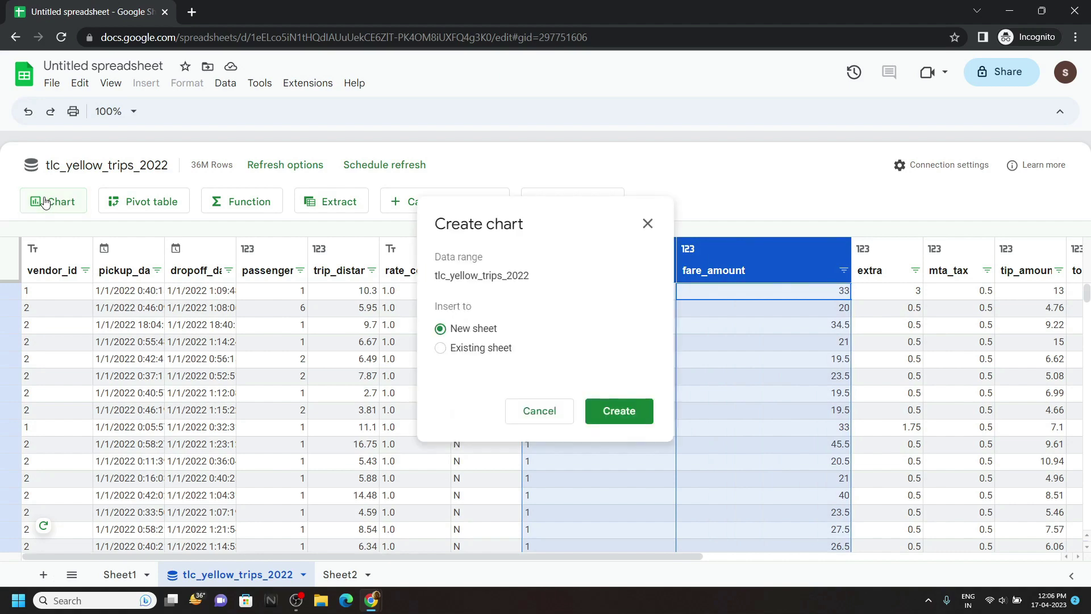
left_click(611, 403)
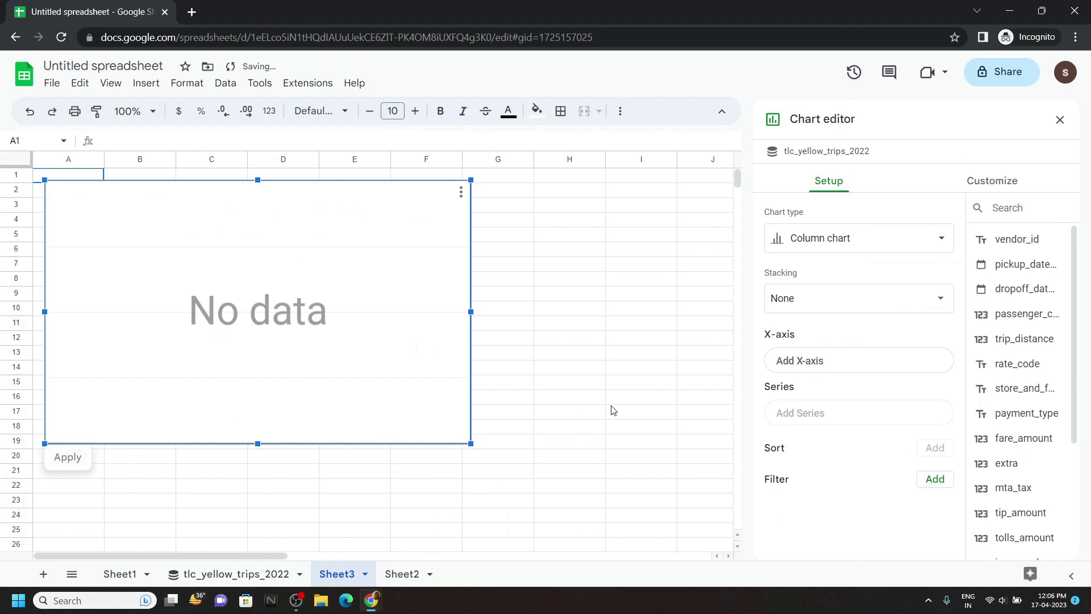
Make it a pie chart labelled by payment_type with summed fare_amount values, and apply
left_click(819, 246)
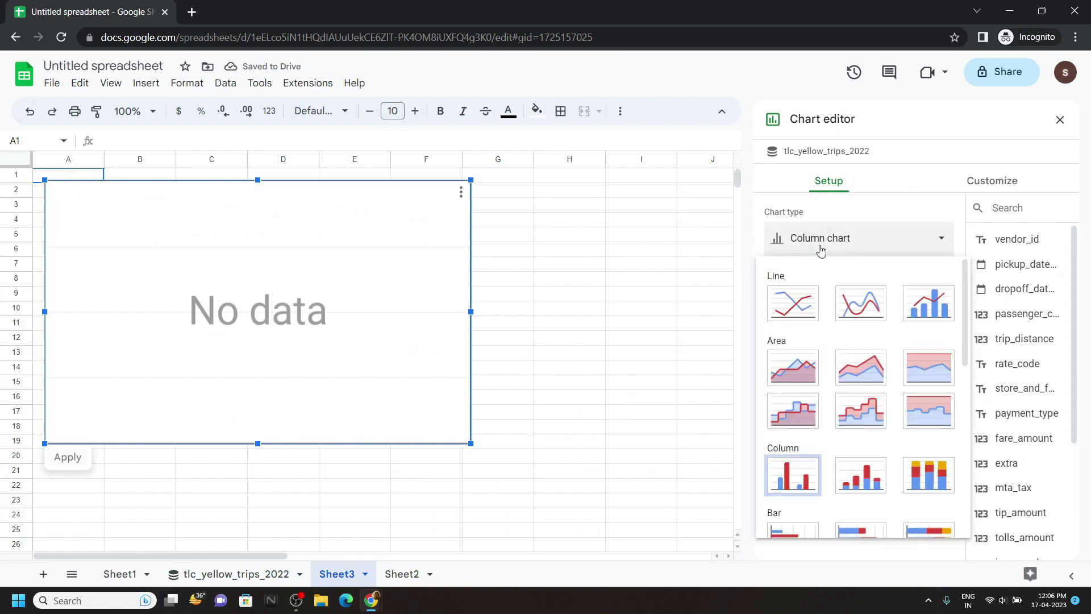
scroll(801, 402, "down", 2)
scroll(801, 402, "down", 3)
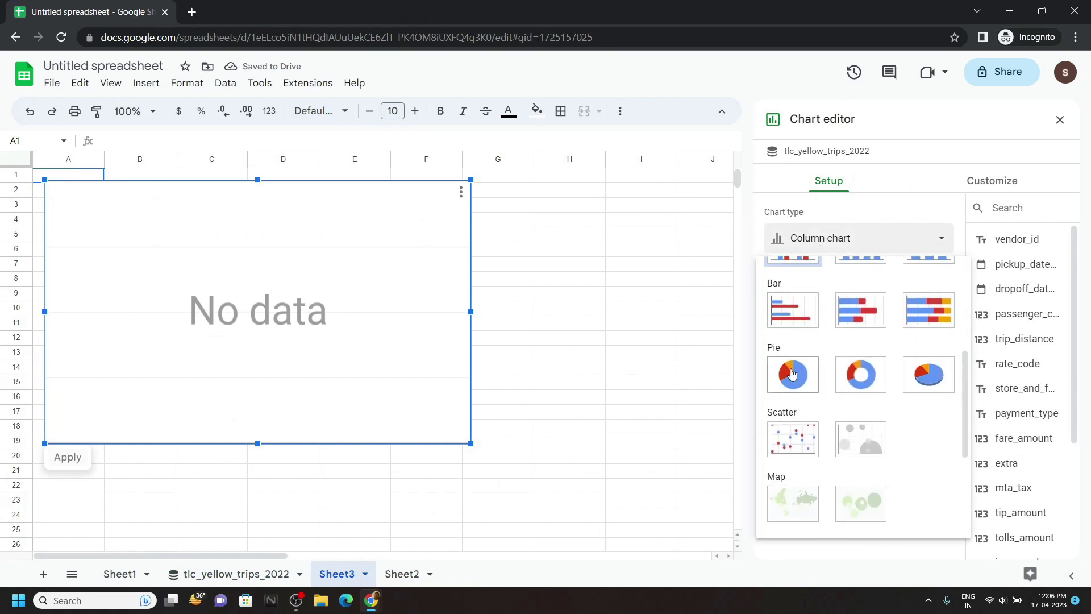
left_click(792, 380)
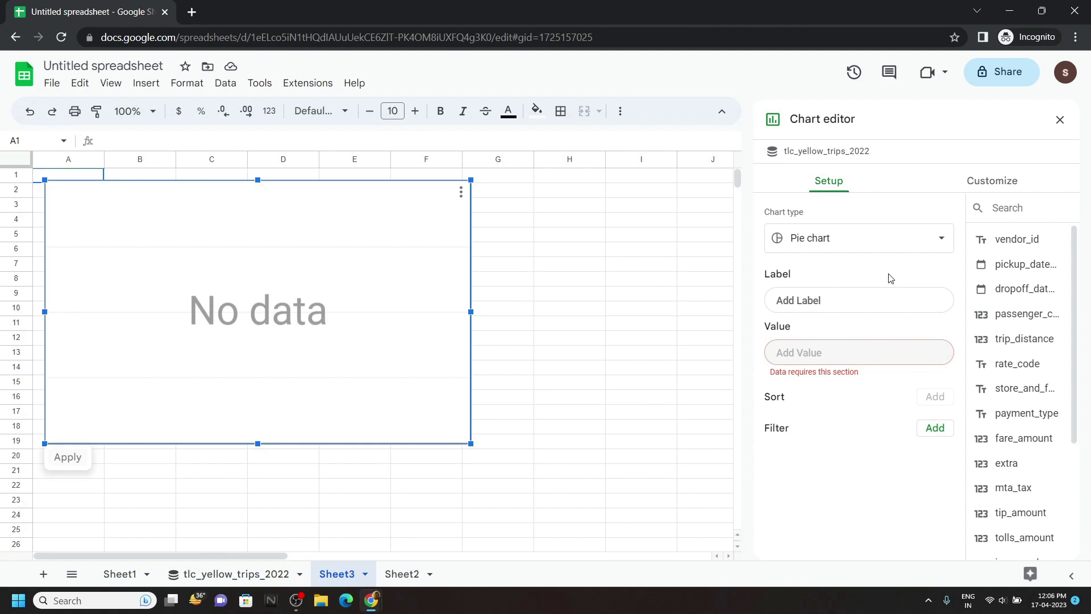
left_click(845, 305)
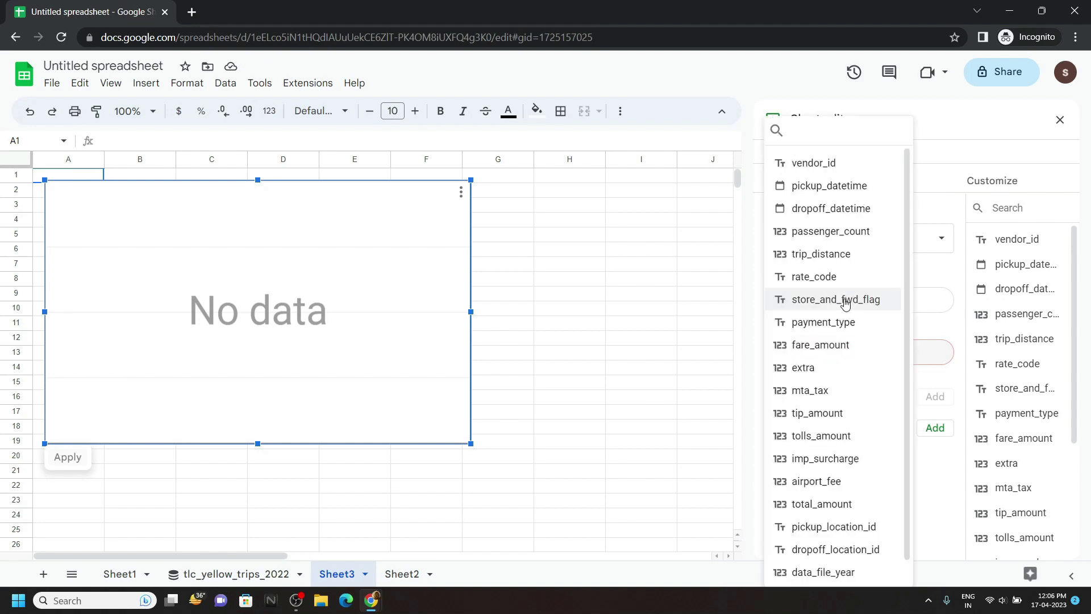
left_click(857, 325)
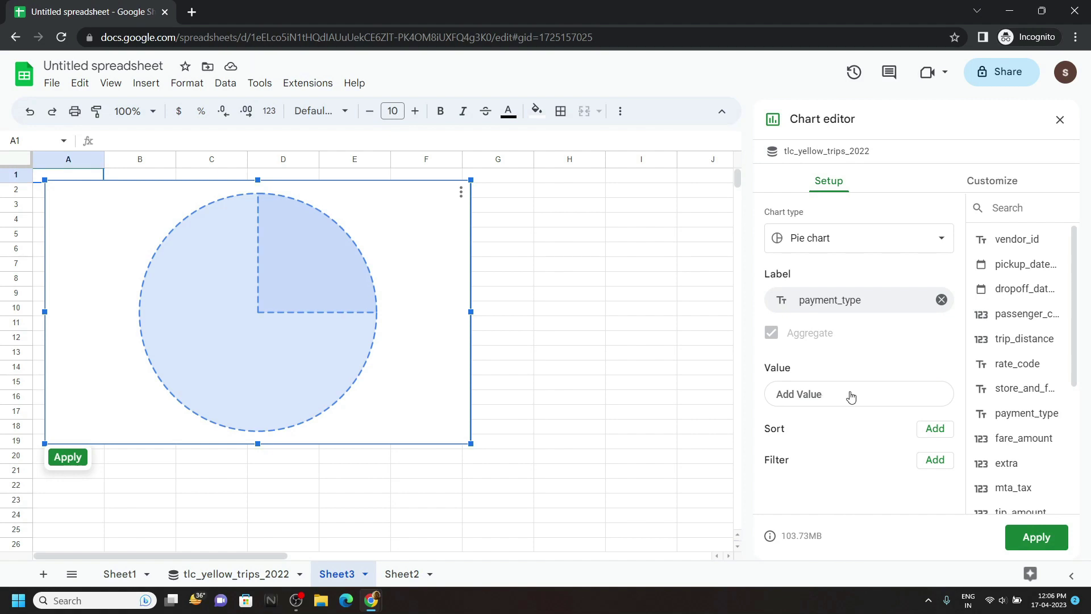
left_click(856, 395)
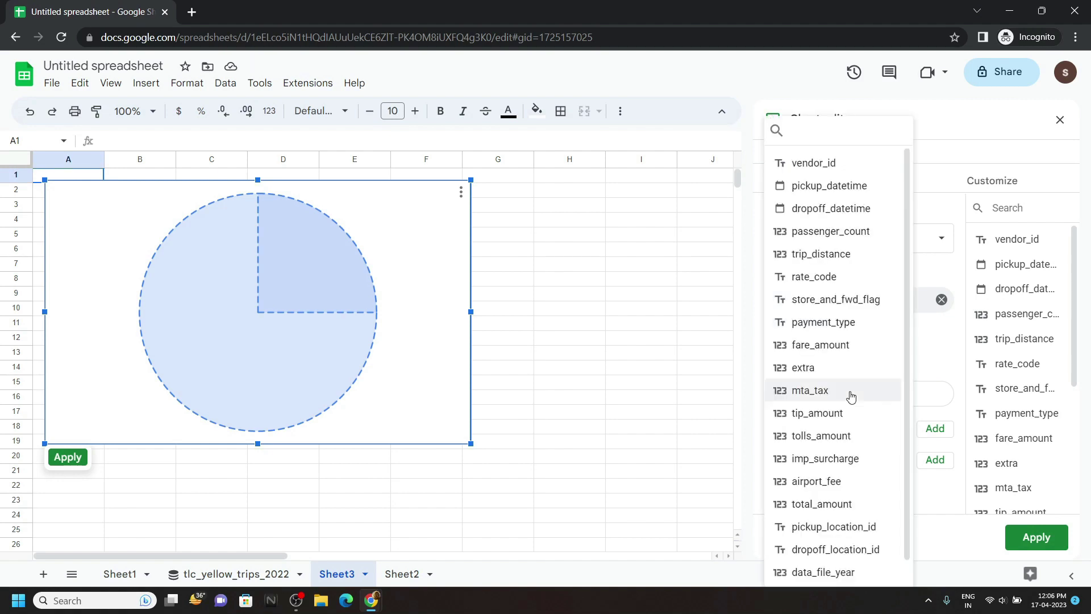
left_click(829, 344)
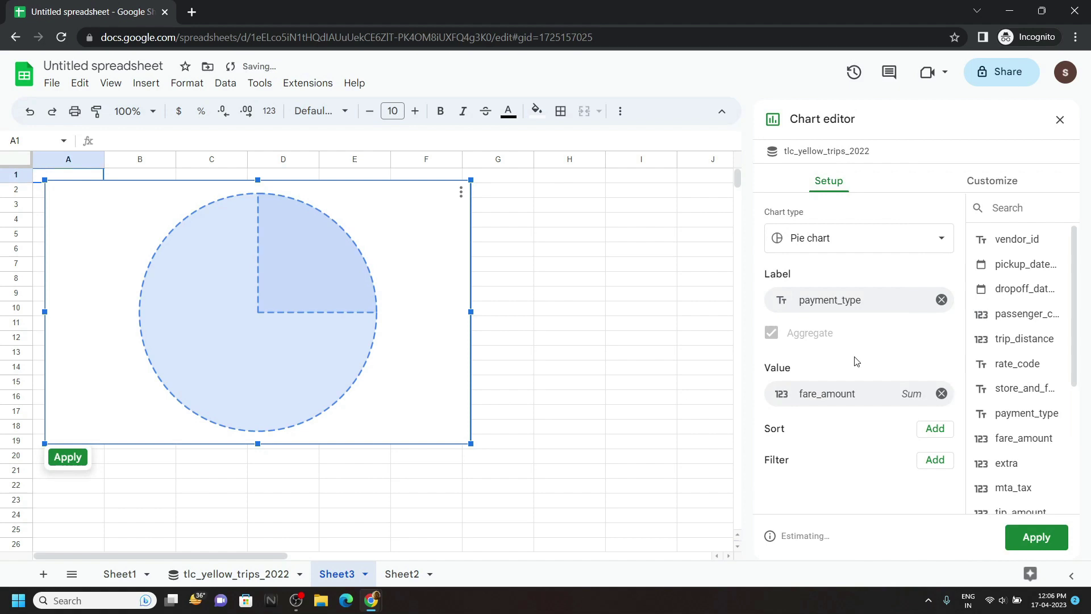
left_click(1043, 543)
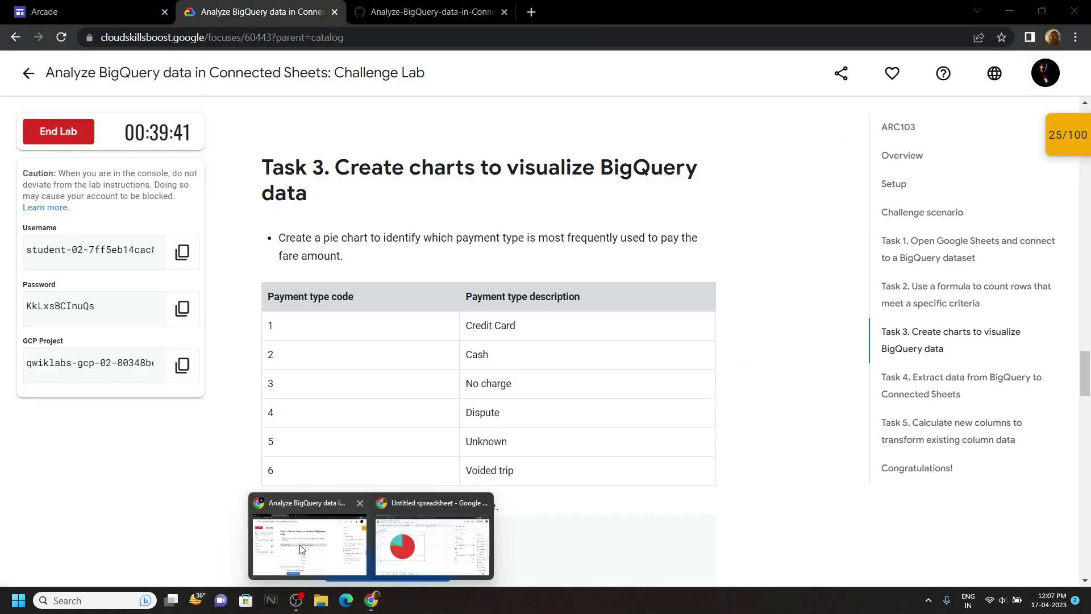
Submit the Task 3 progress check and scroll to the Task 4 instructions
left_click(300, 562)
scroll(299, 563, "down", 2)
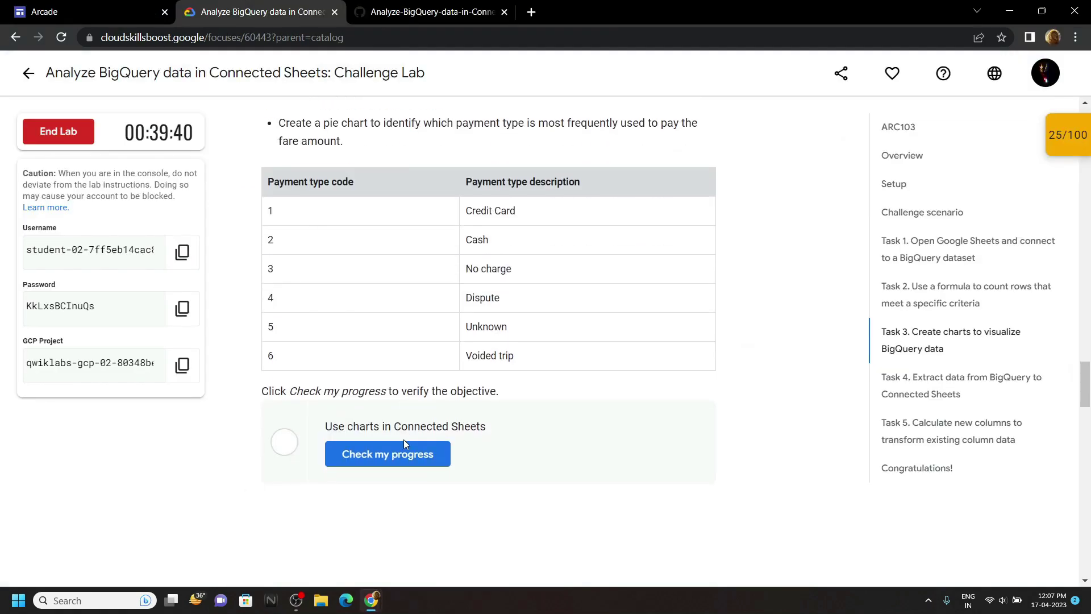
left_click(401, 451)
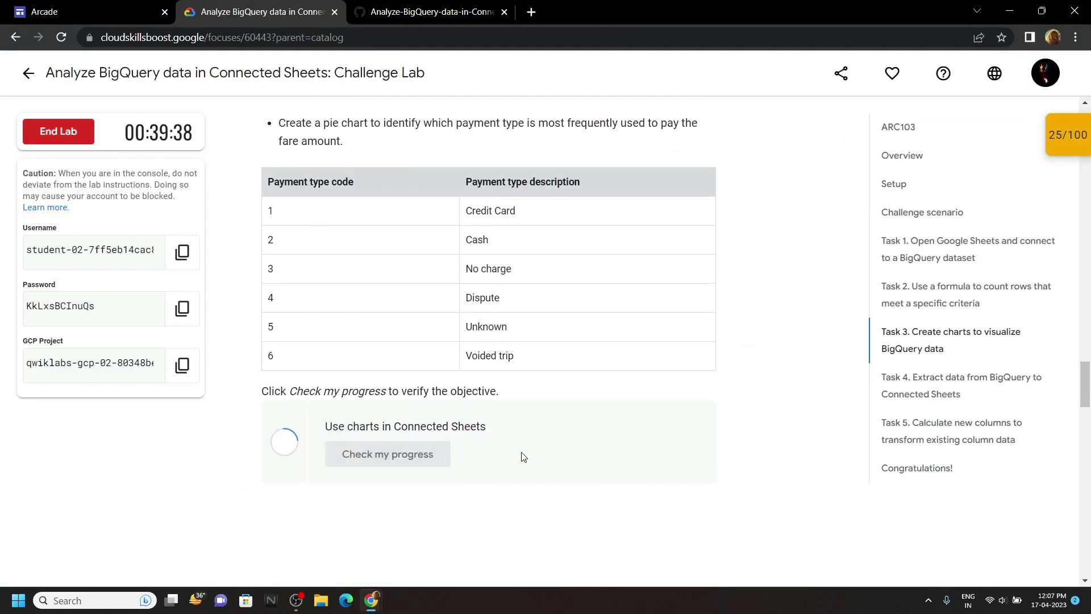
scroll(523, 457, "down", 5)
scroll(524, 456, "down", 3)
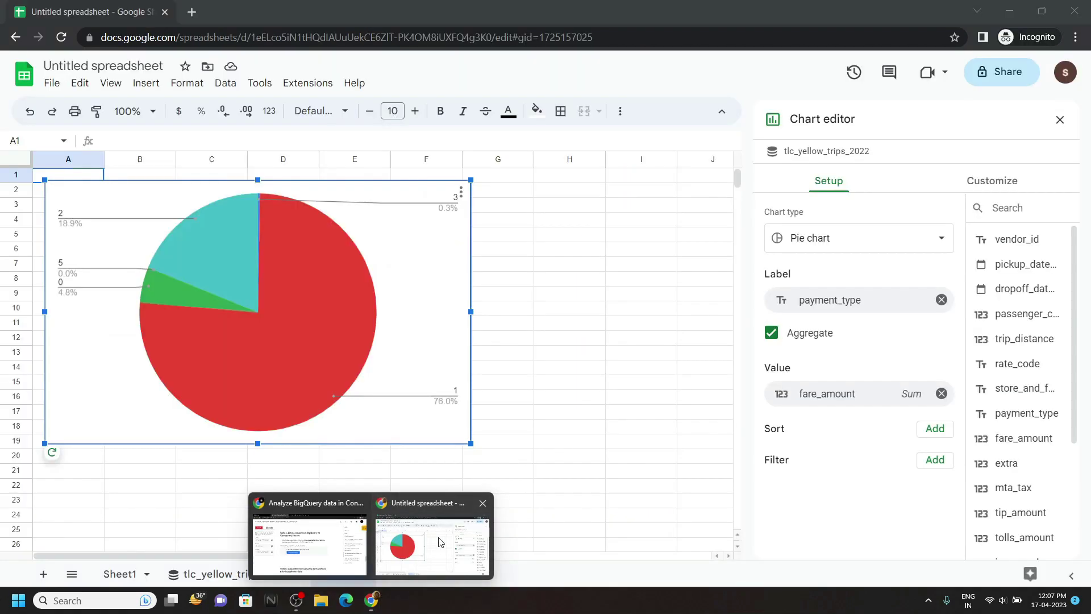
Create an extract of the tlc_yellow_trips_2022 data on a new sheet
mouse_move(370, 600)
left_click(432, 531)
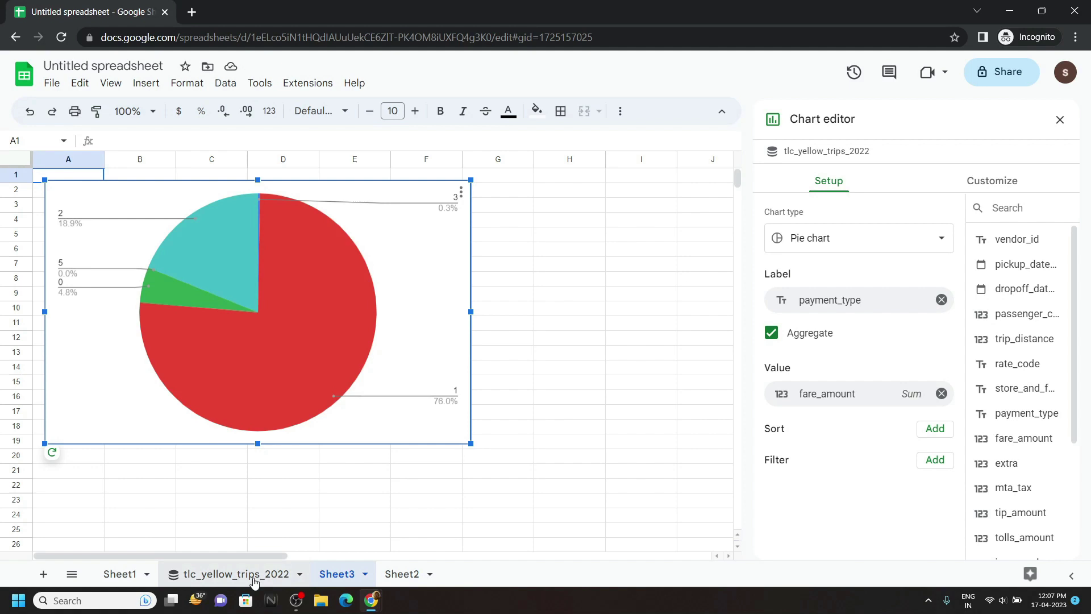
left_click(254, 575)
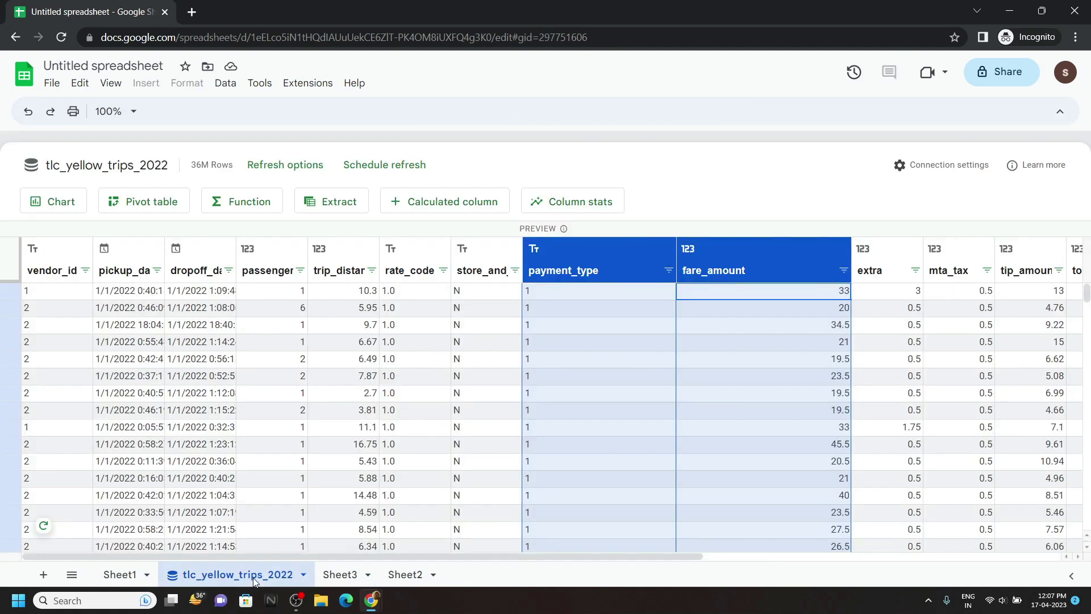
left_click(335, 213)
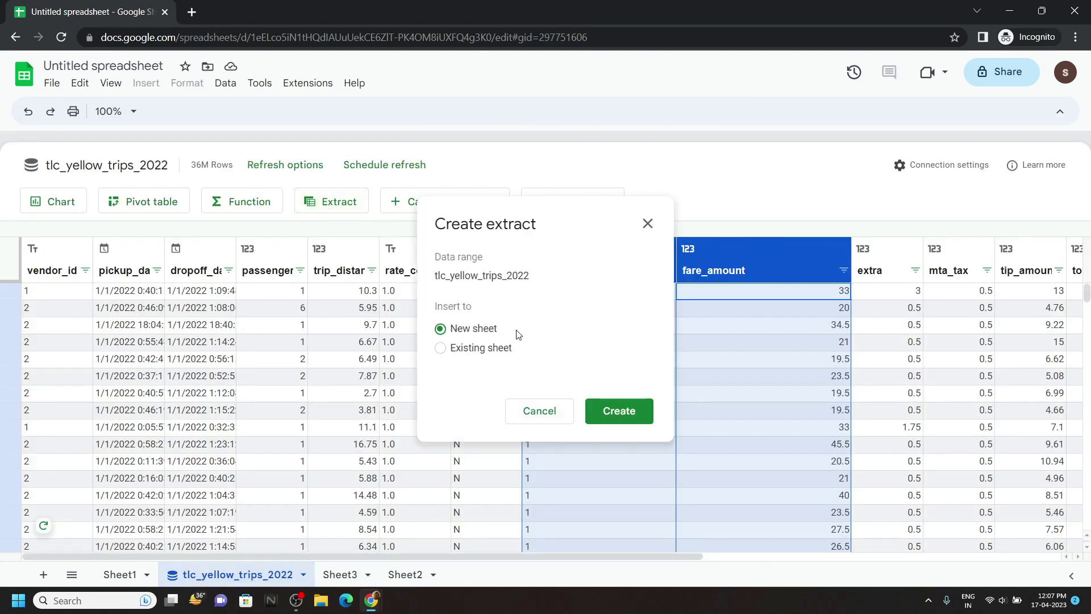
left_click(617, 413)
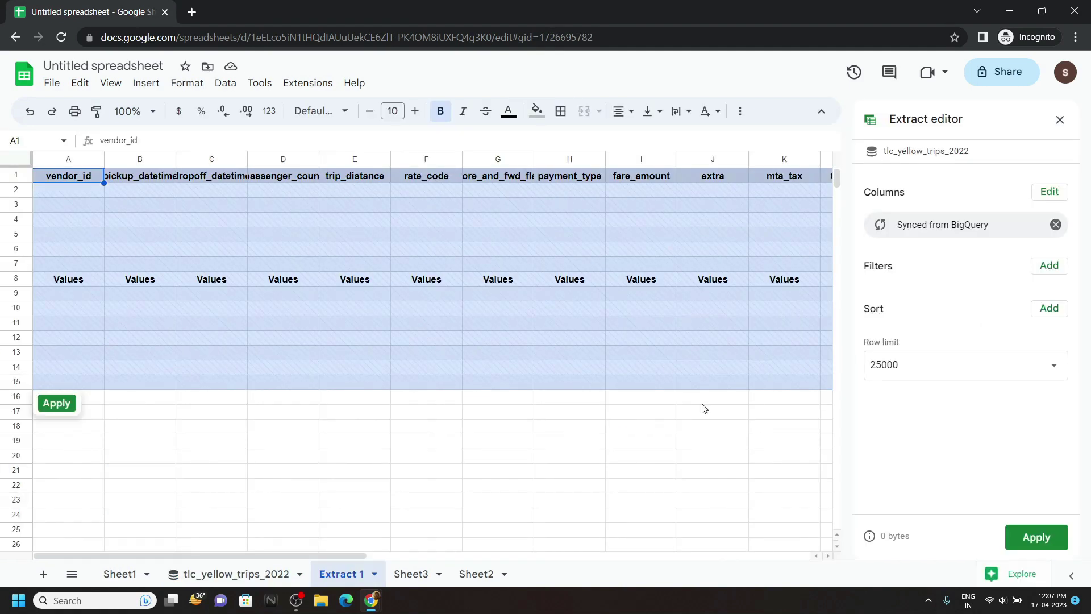
Restrict the extract to pickup_datetime, dropoff_datetime, trip_distance and fare_amount columns
left_click(1049, 193)
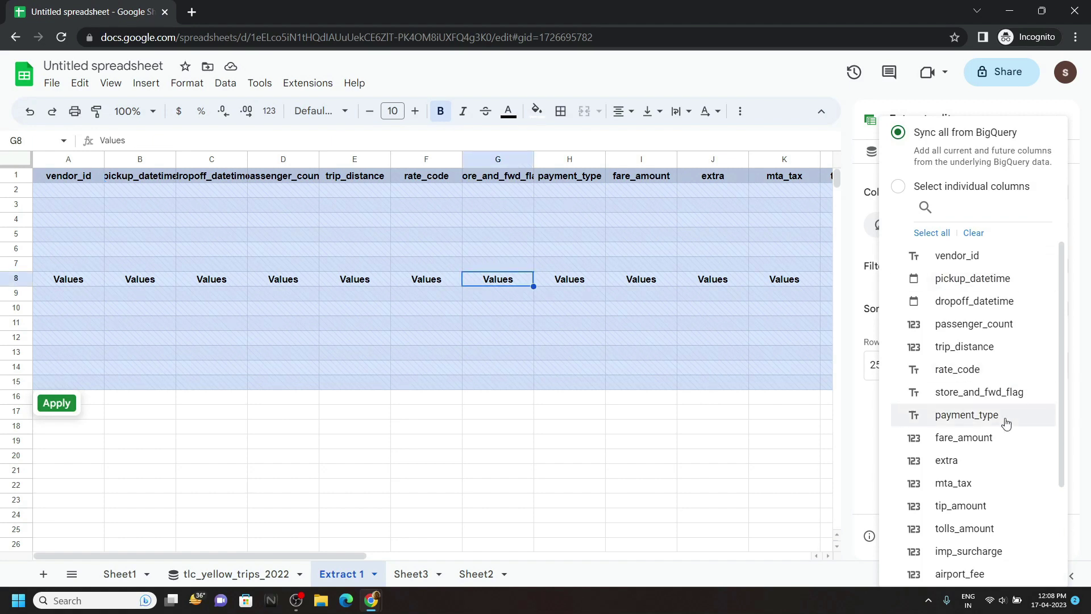
scroll(1006, 423, "down", 3)
scroll(1006, 423, "up", 3)
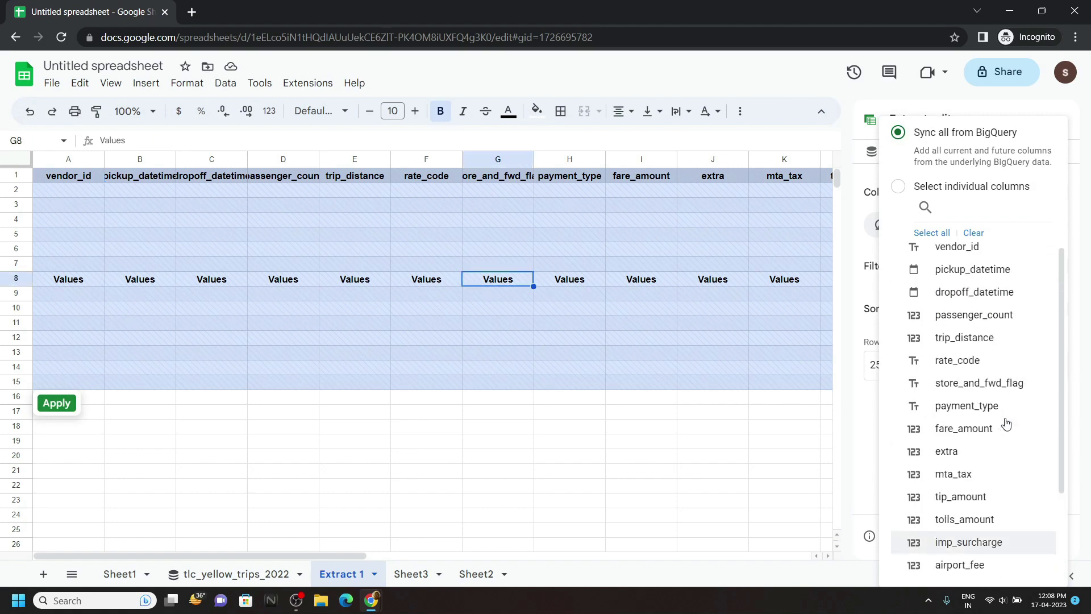
left_click(965, 282)
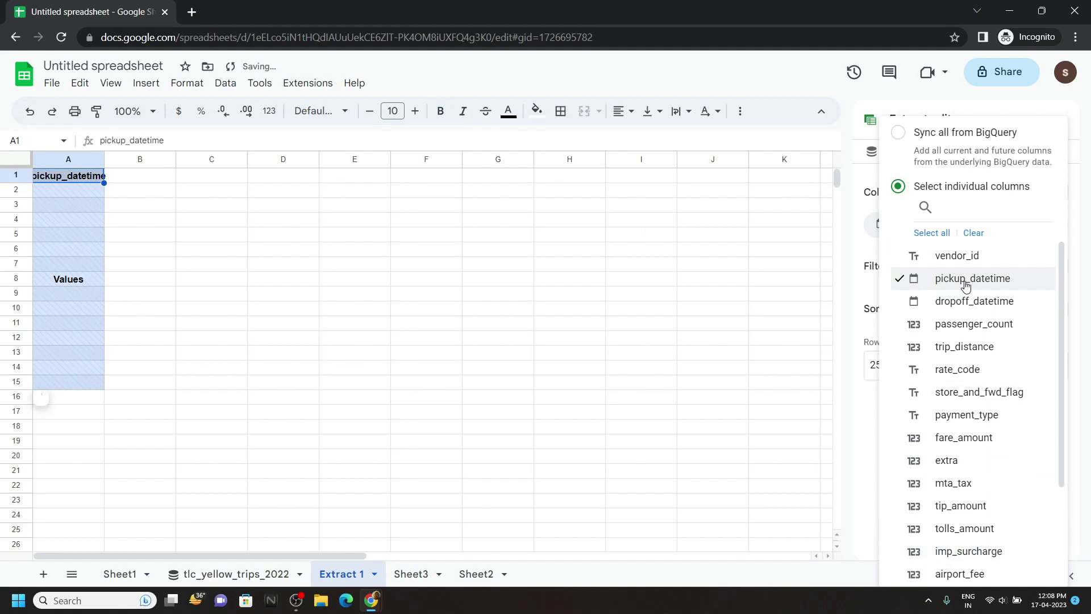
left_click(962, 304)
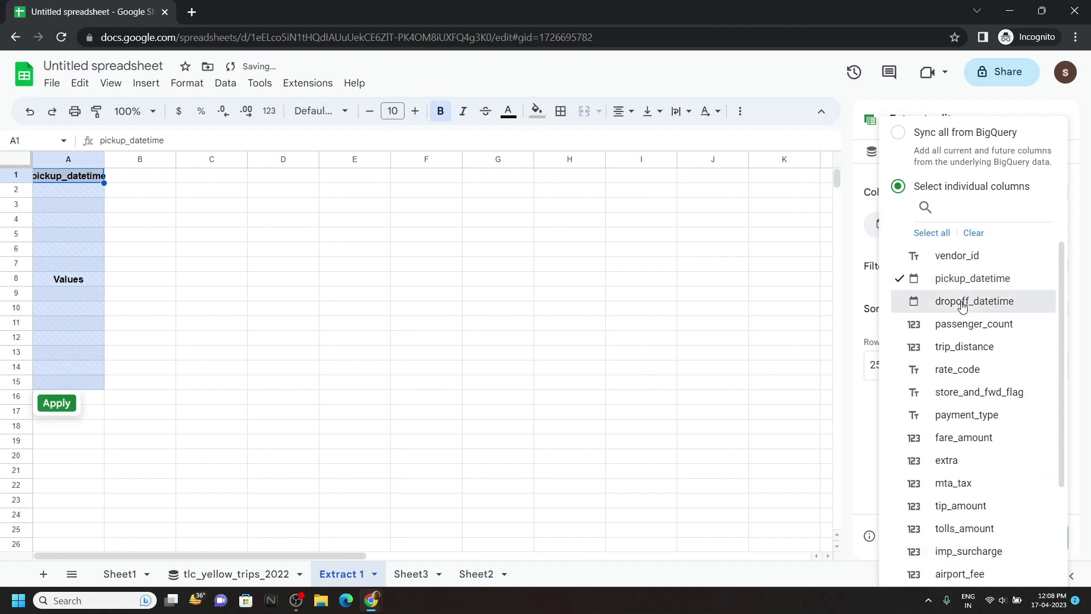
left_click(953, 348)
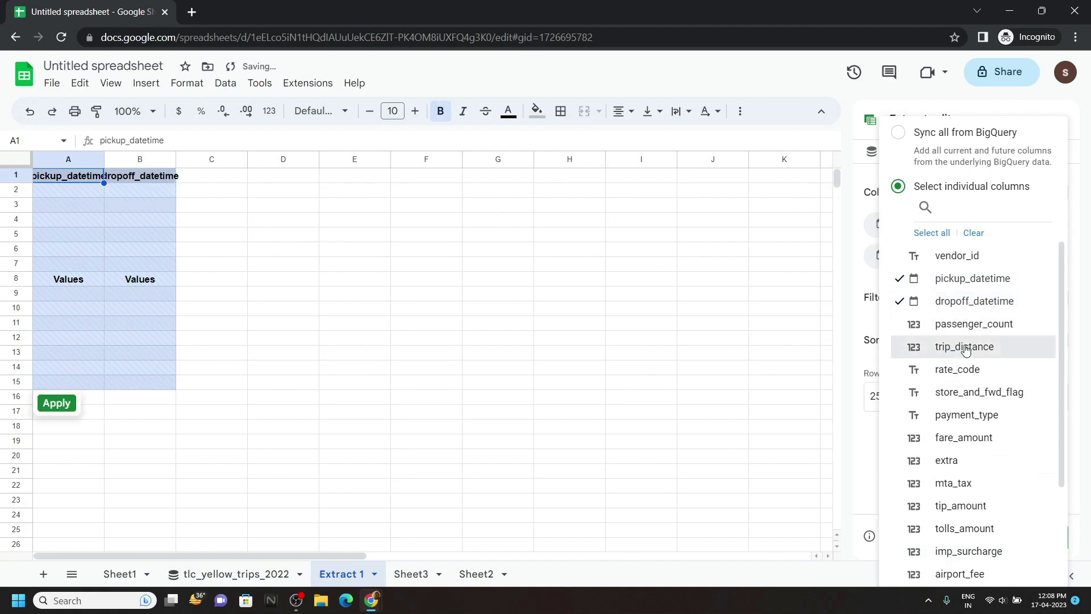
left_click(975, 439)
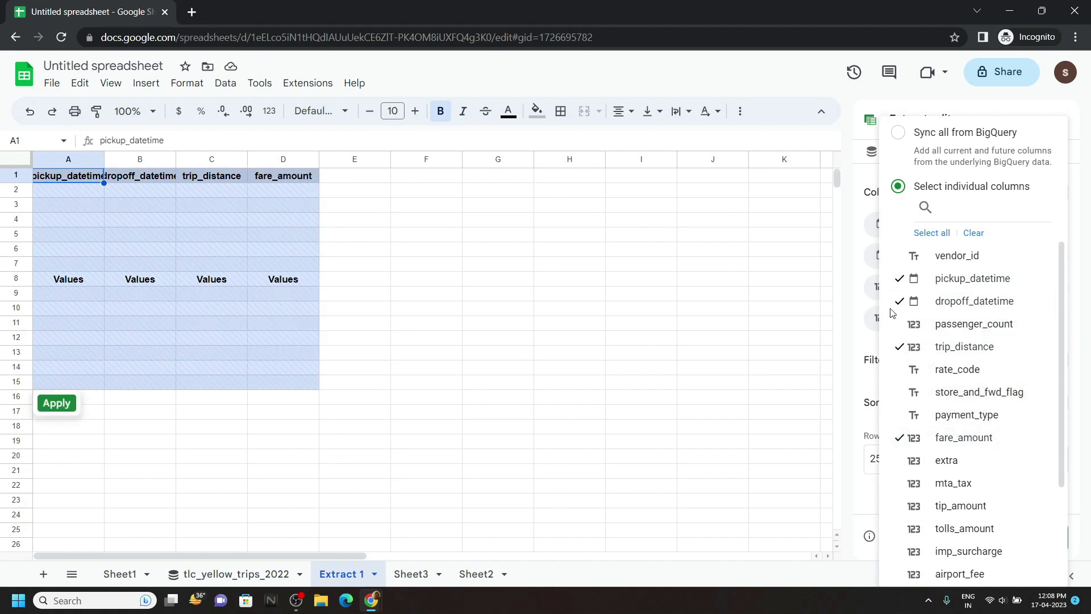
left_click(851, 344)
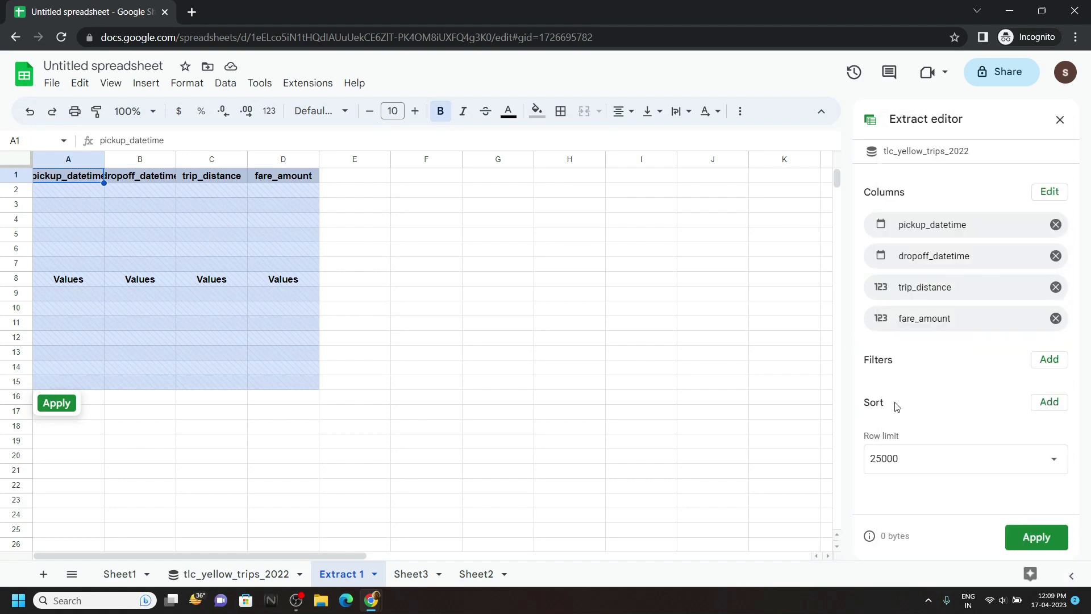
Sort the extract by trip_distance descending, cap it at 10000 rows, and apply
left_click(1049, 404)
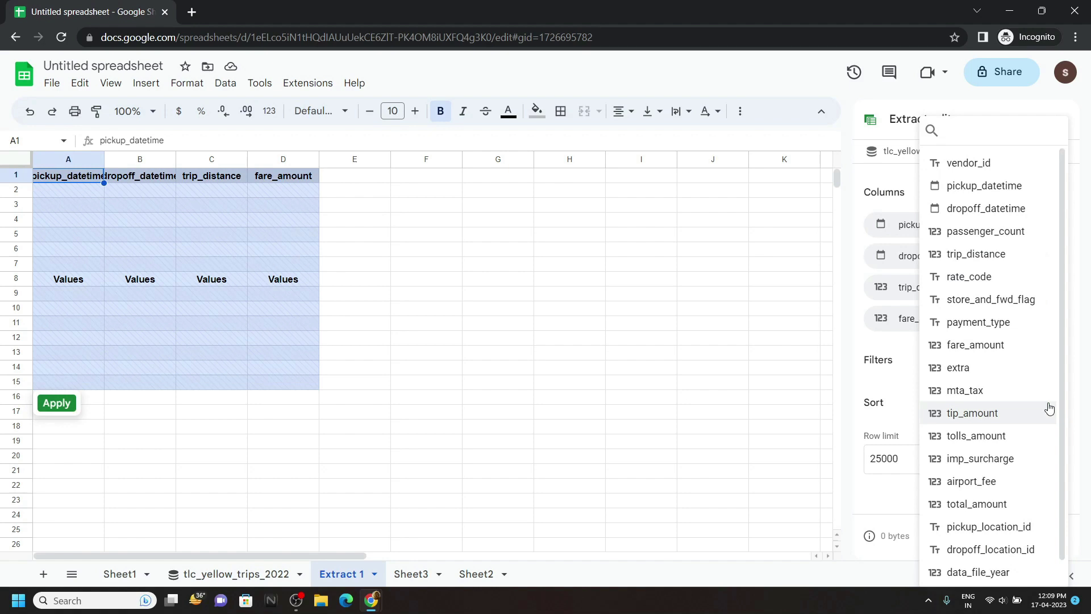
left_click(1008, 256)
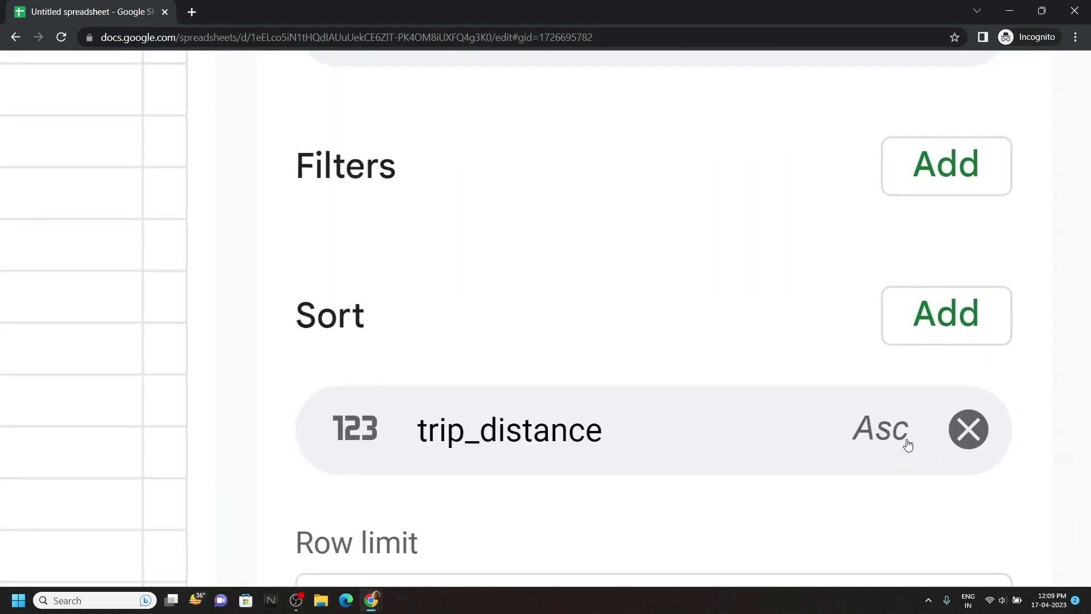
left_click(887, 438)
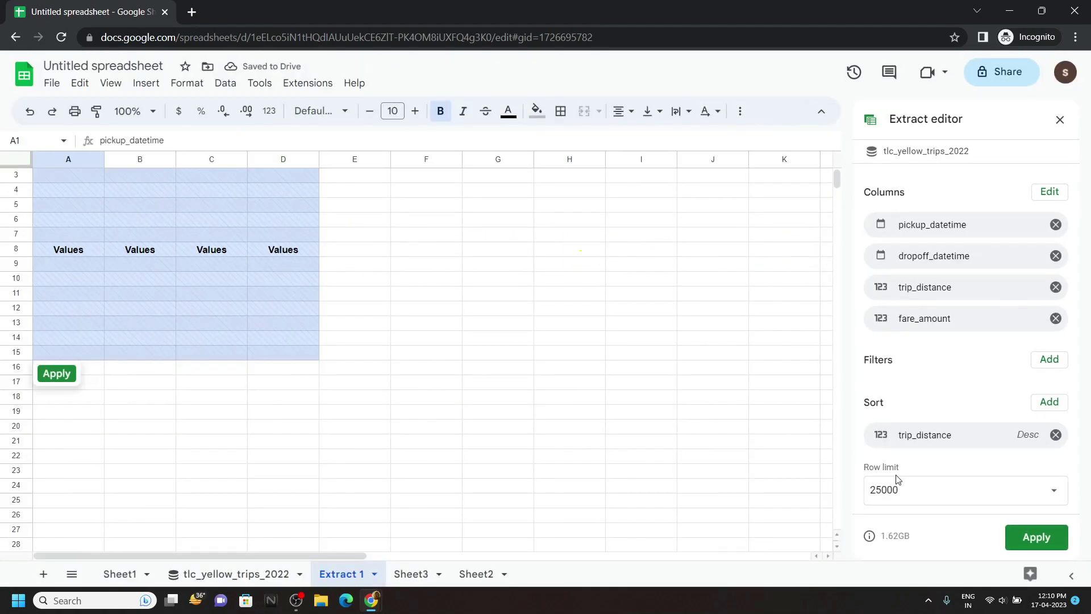
left_click(904, 488)
left_click(906, 436)
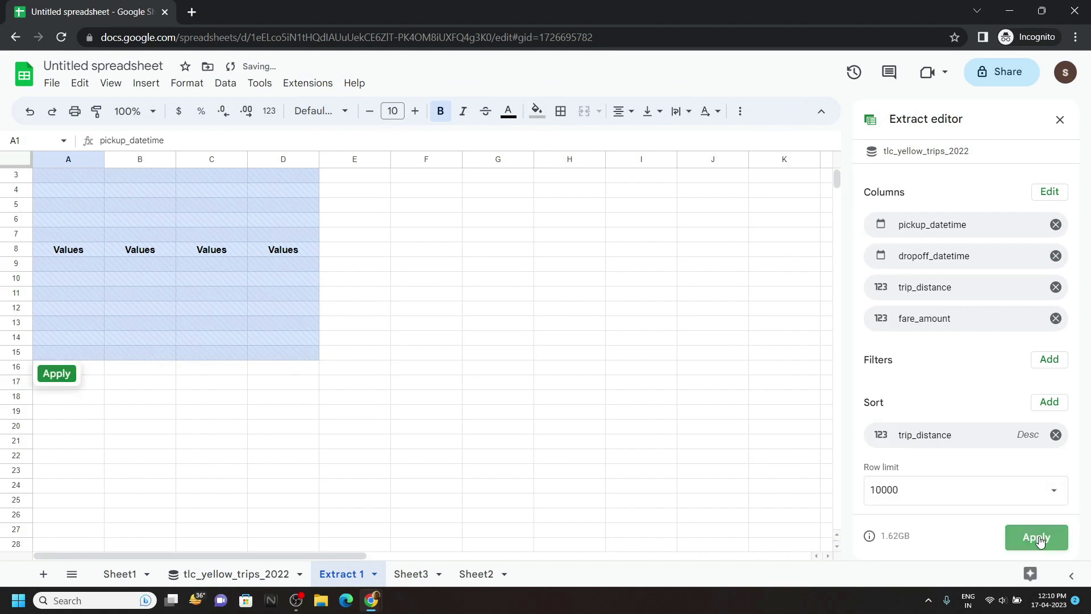
left_click(1035, 537)
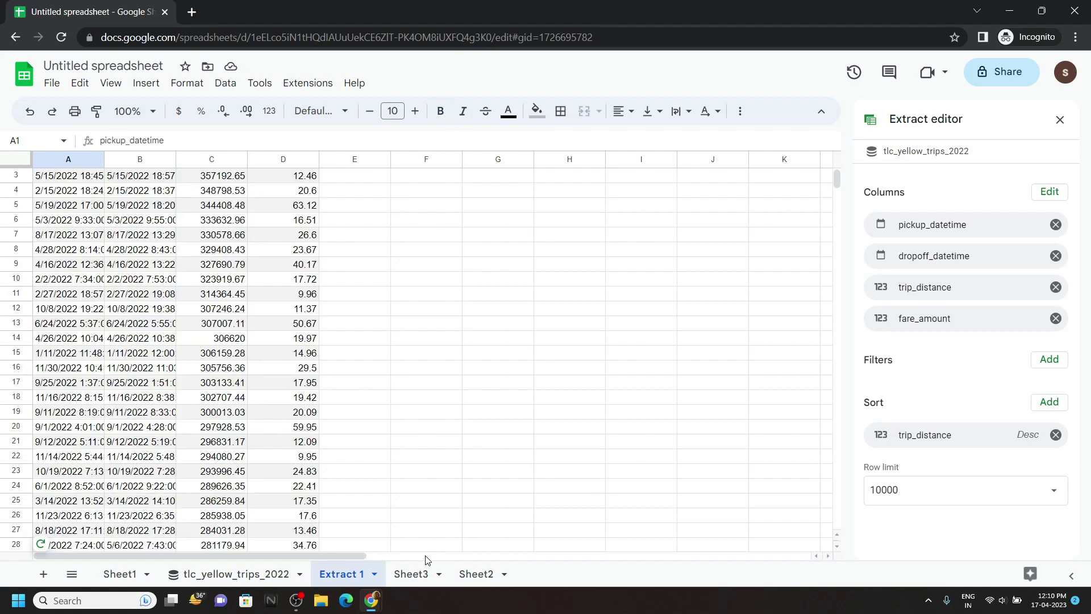
Submit the Task 4 progress check and copy the Task 5 toll-percentage formula
left_click(328, 537)
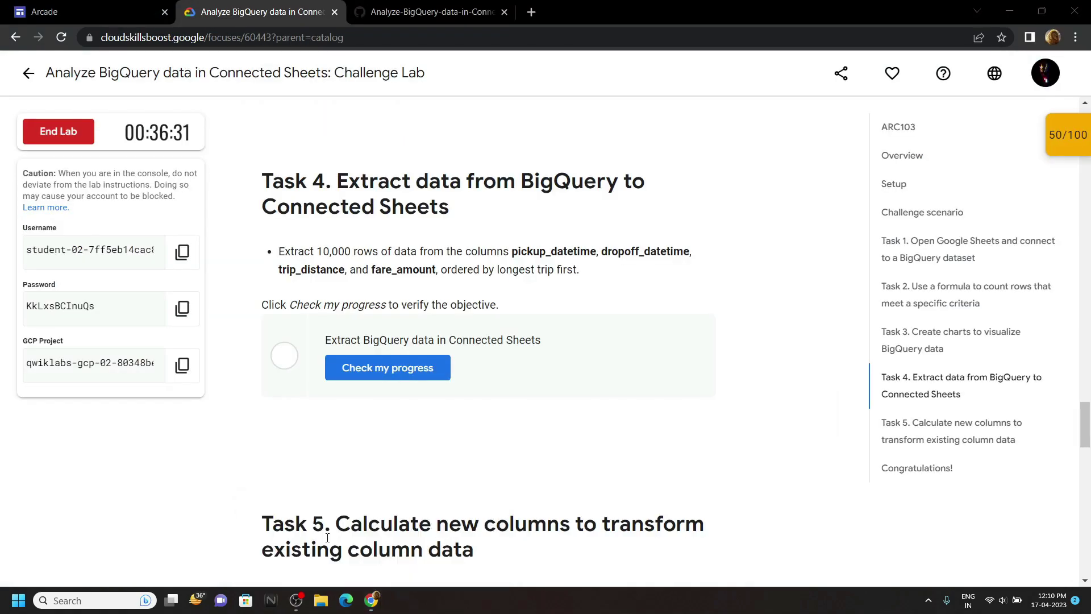
left_click(418, 367)
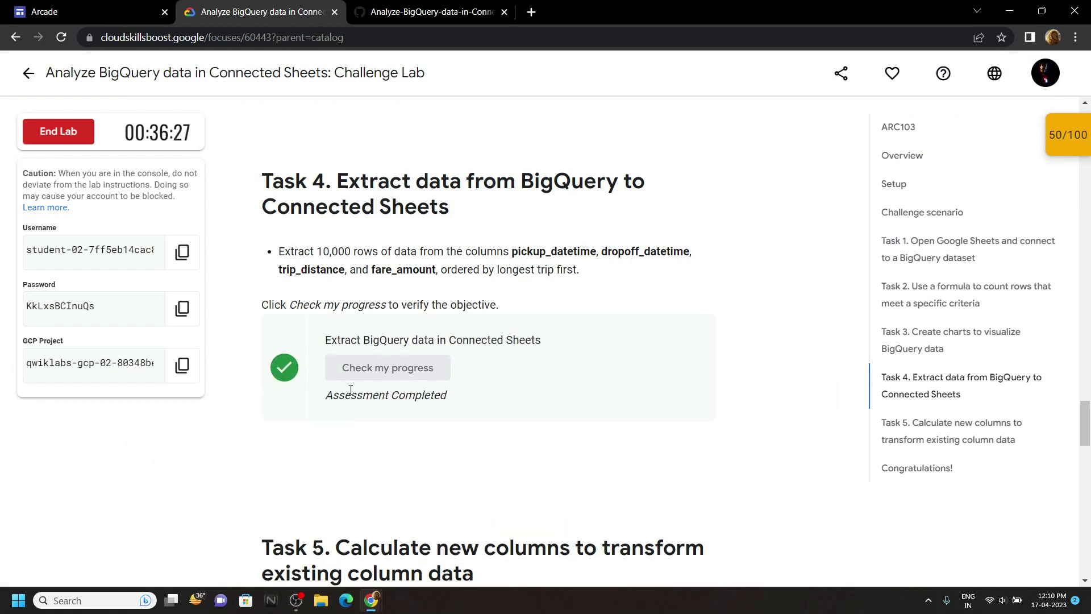
scroll(352, 394, "down", 4)
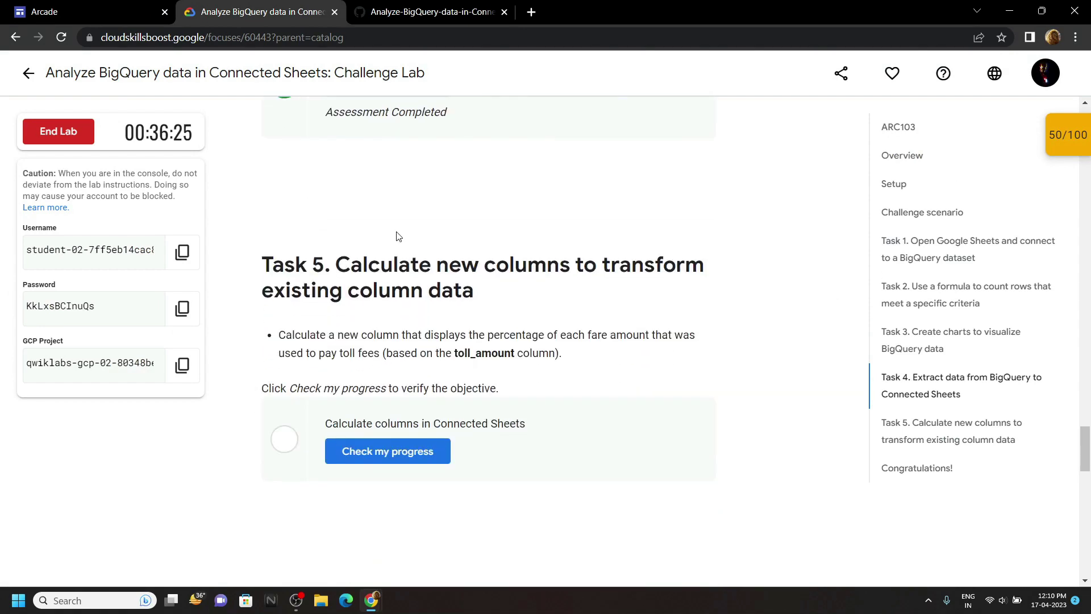
left_click(421, 15)
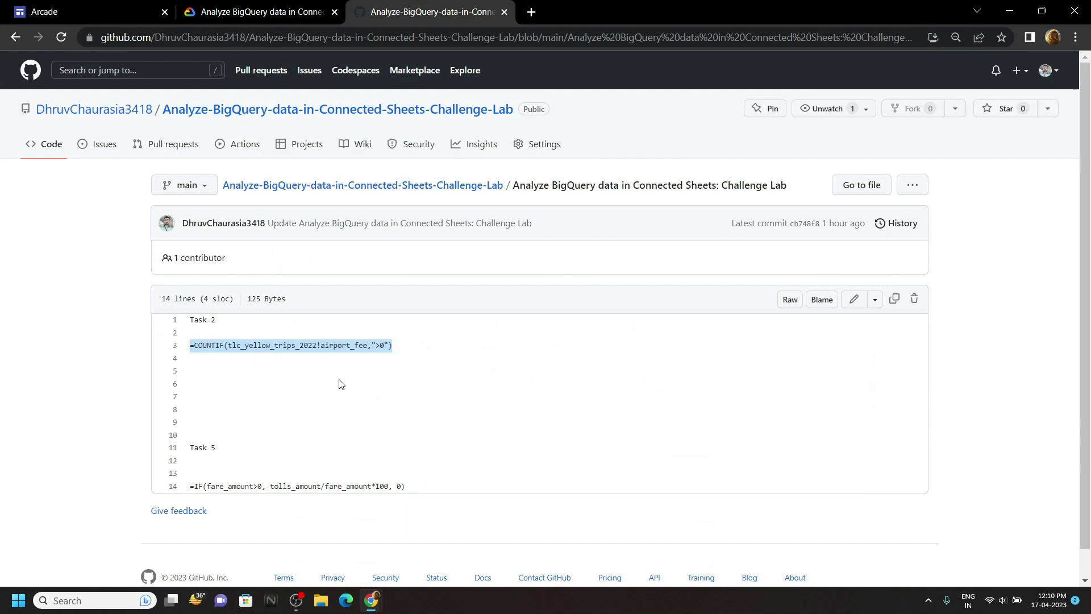
left_click_drag(407, 486, 191, 485)
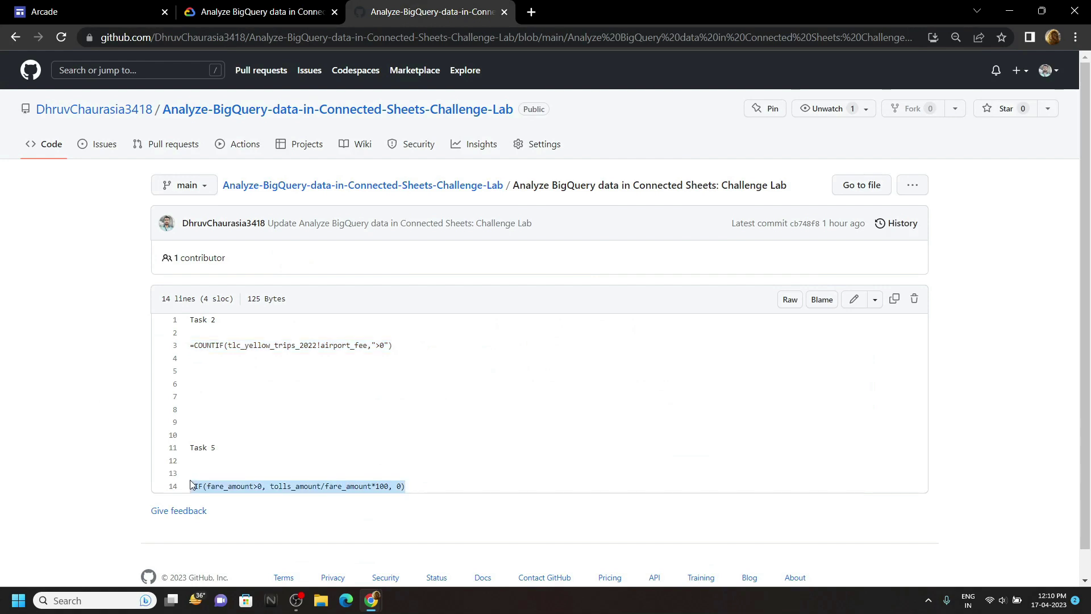
mouse_move(370, 600)
left_click(434, 537)
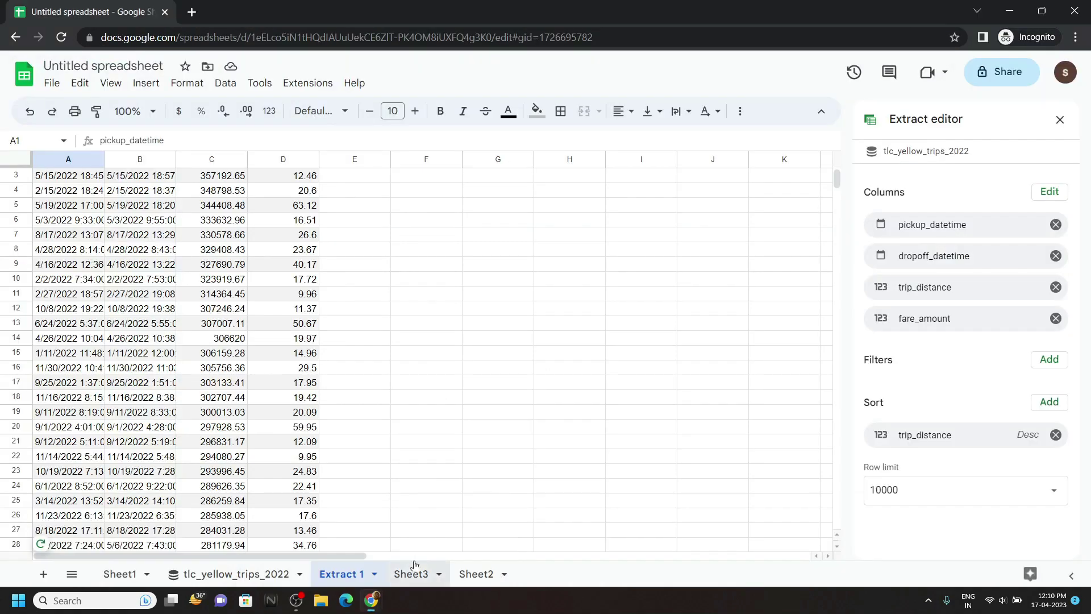
Add a techvine calculated column =IF(fare_amount>0, tolls_amount/fare_amount*100, 0) and apply it
left_click(244, 575)
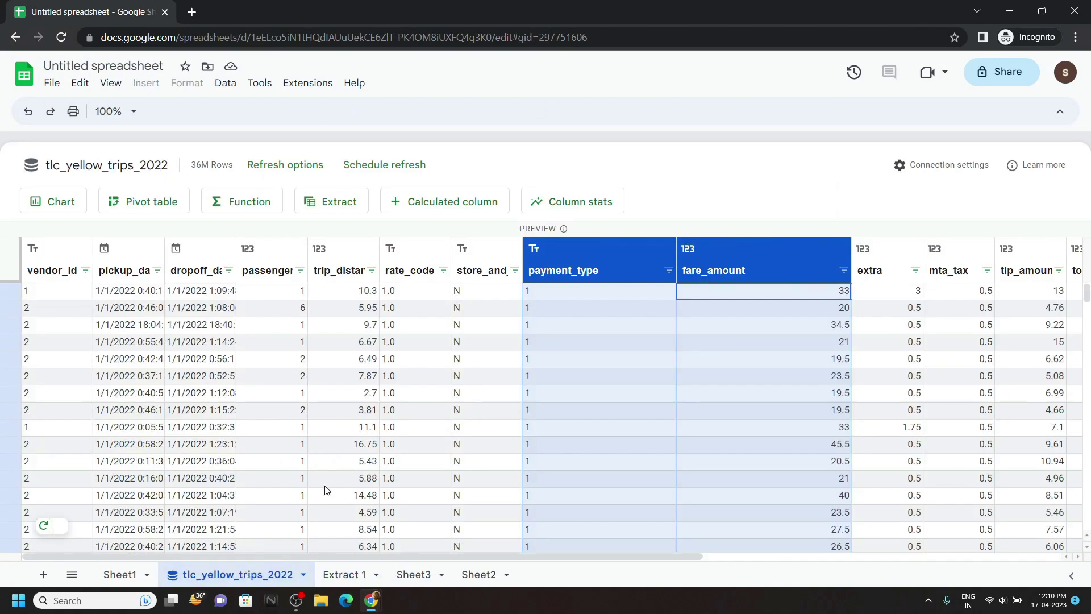
left_click(461, 208)
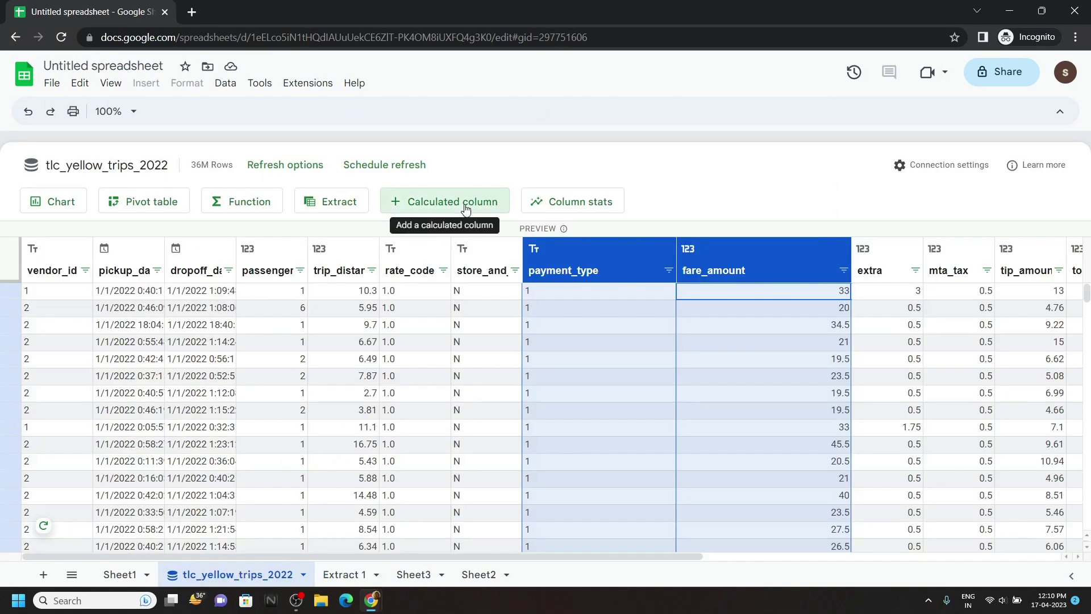
left_click(430, 301)
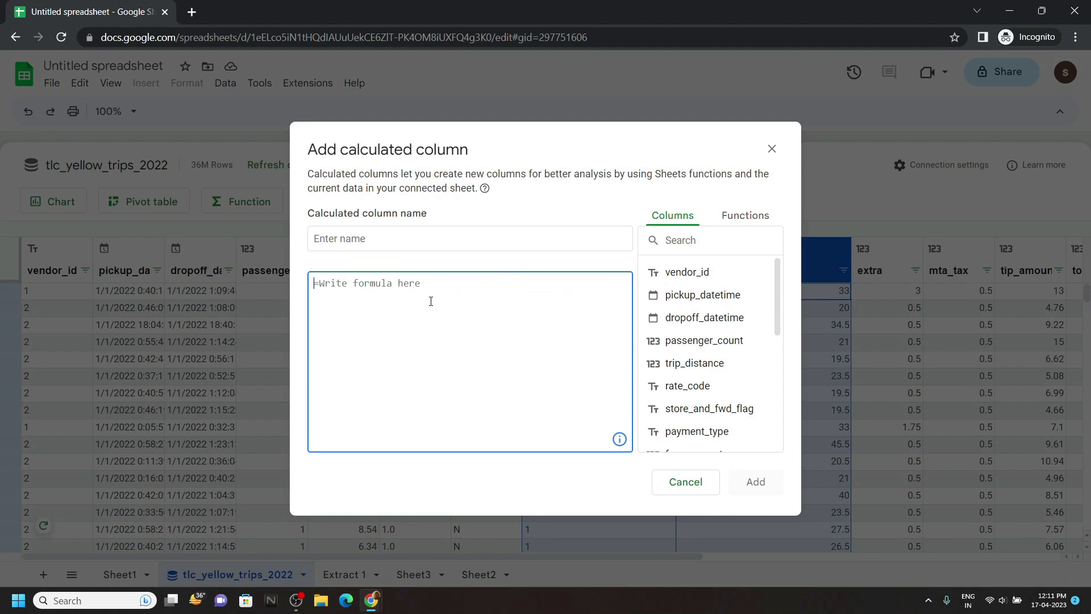
type("=IF(fare_amount>0, tolls_amount/fare_amount*100, 0)")
left_click(418, 237)
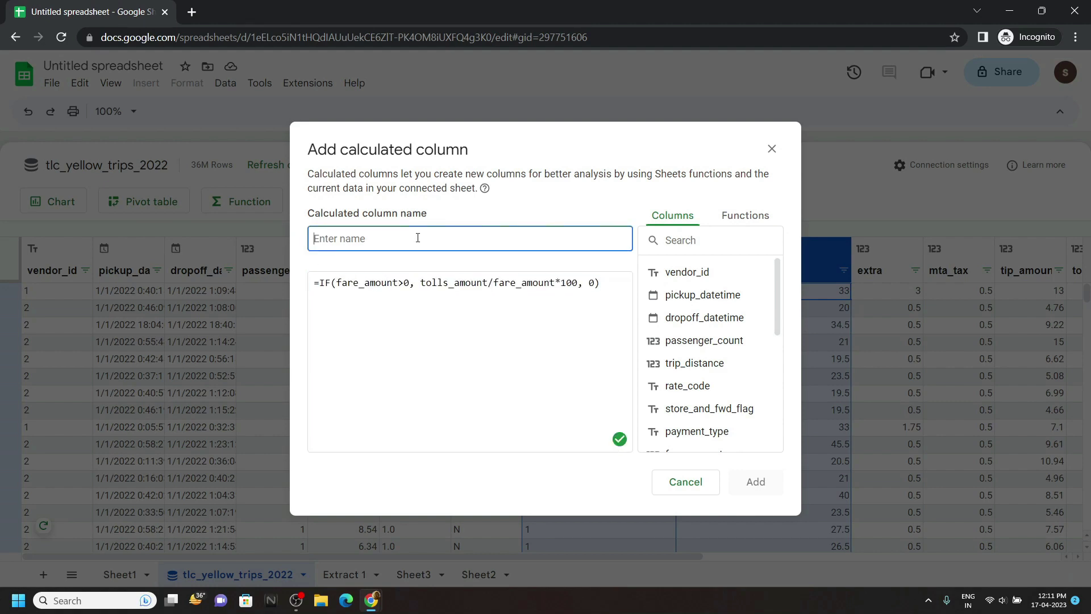
type("techvine")
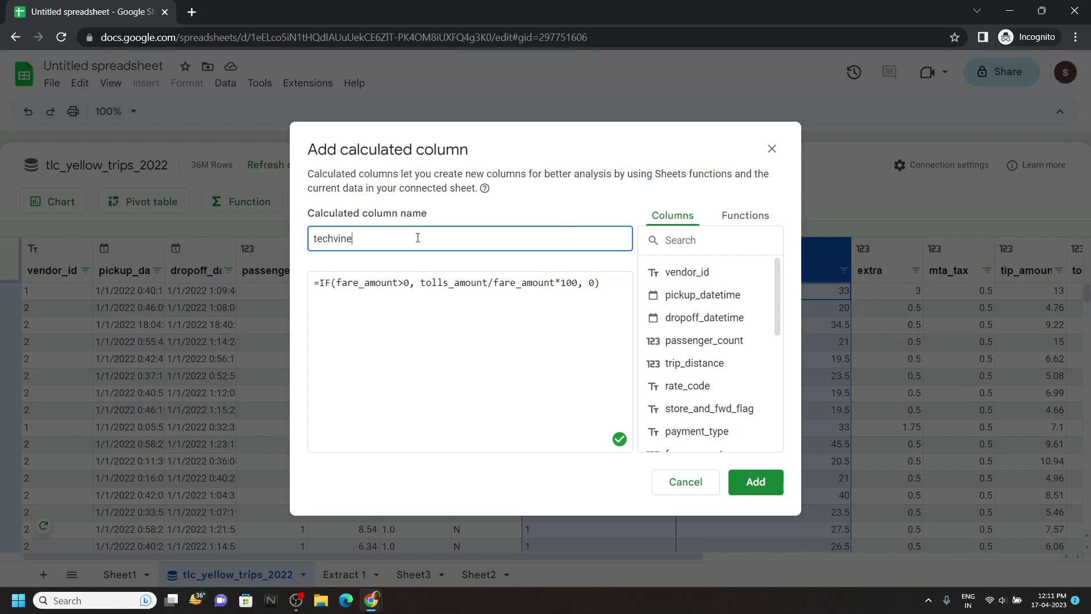
left_click(746, 482)
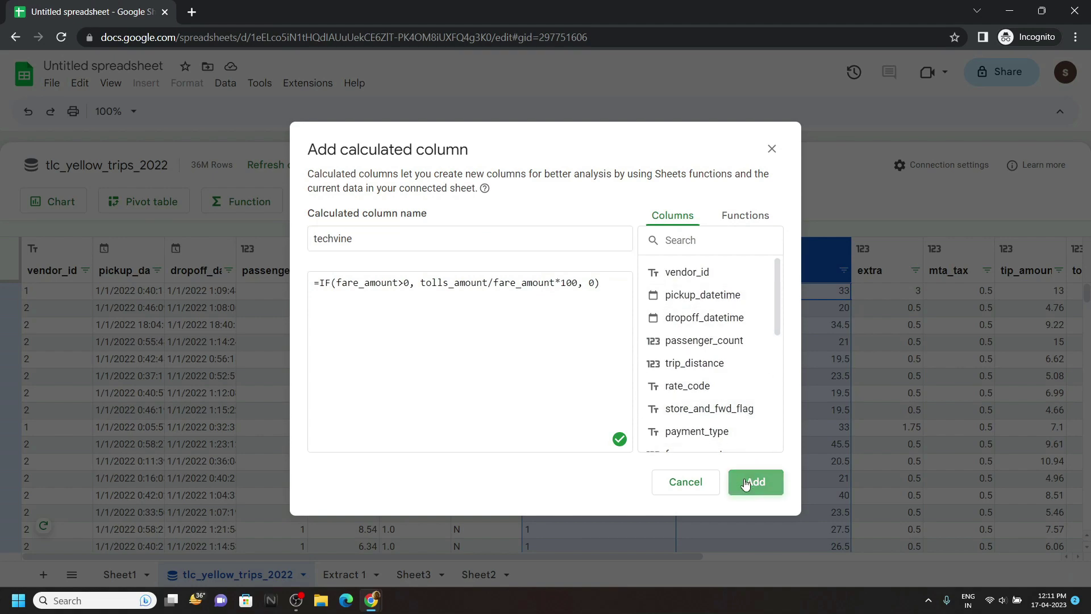
left_click(746, 483)
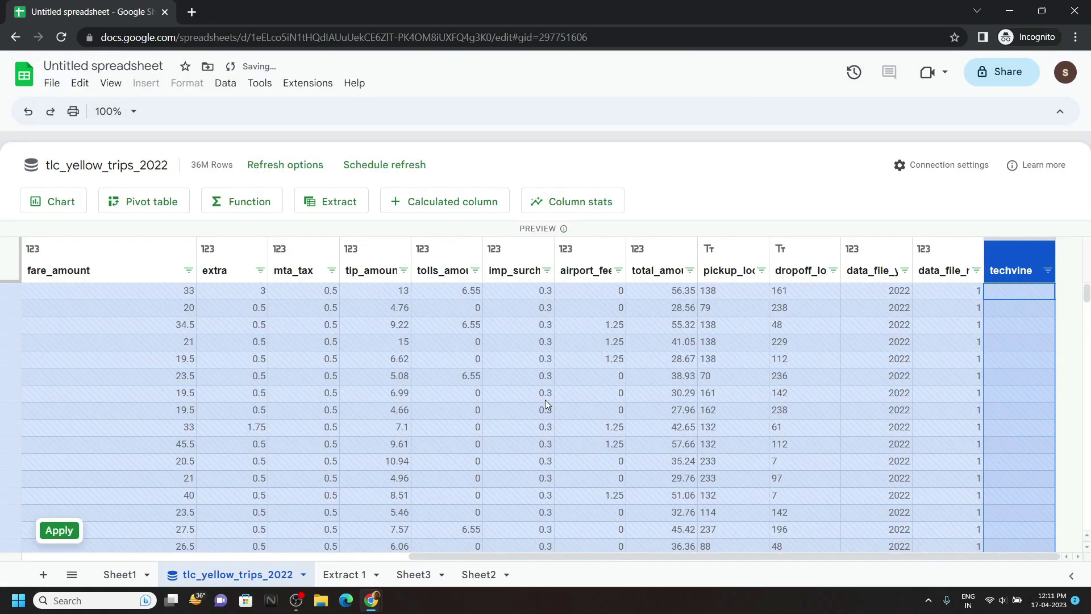
left_click(59, 530)
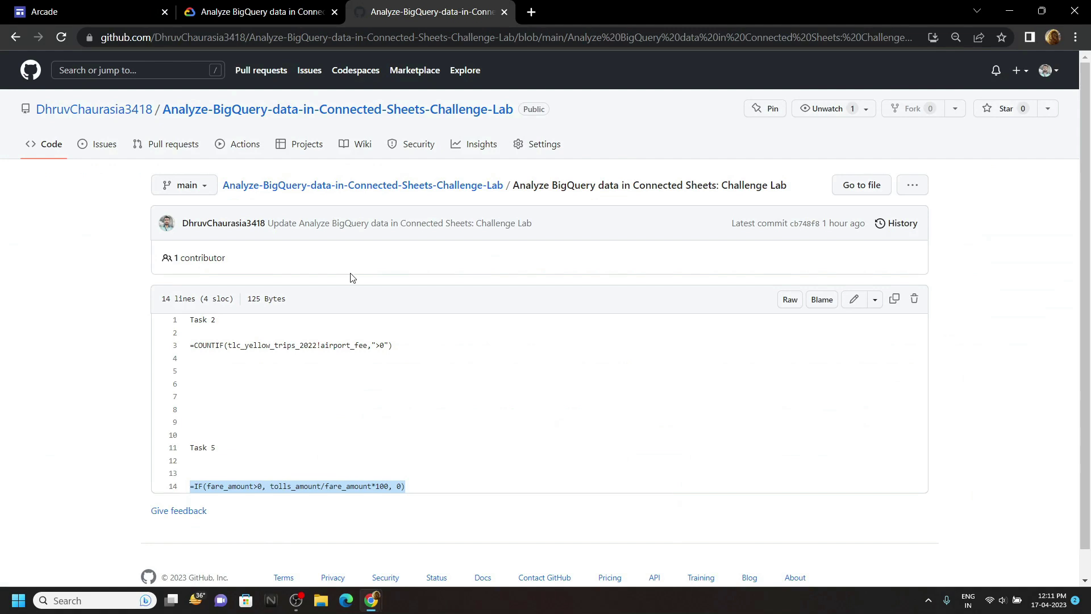
Back in the lab instructions, run Task 5's progress check on the toll-percentage calculated column
left_click(316, 520)
left_click(254, 4)
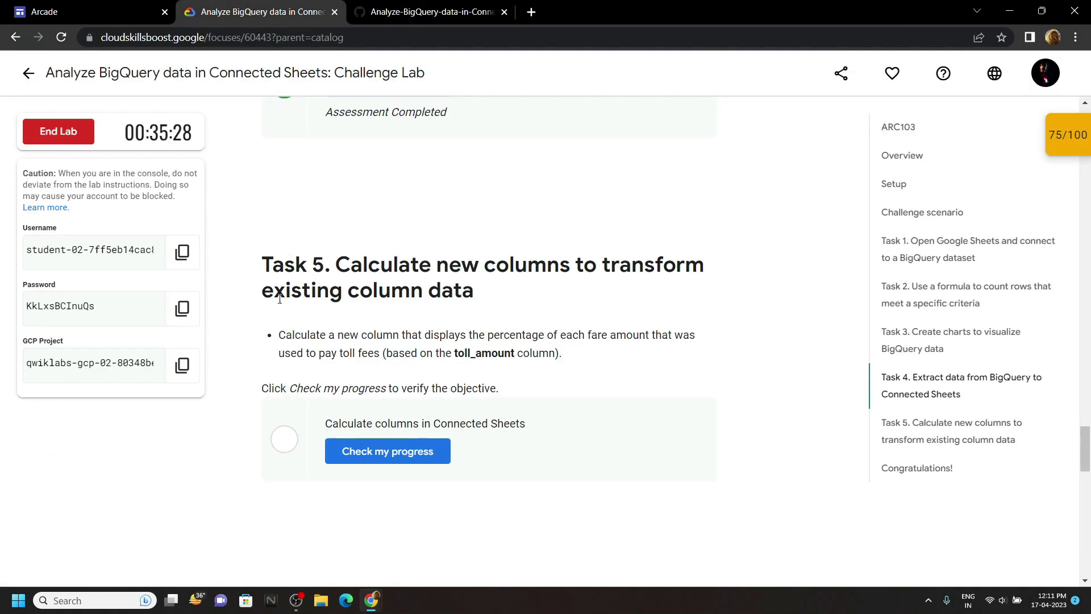
scroll(279, 299, "down", 2)
left_click(360, 358)
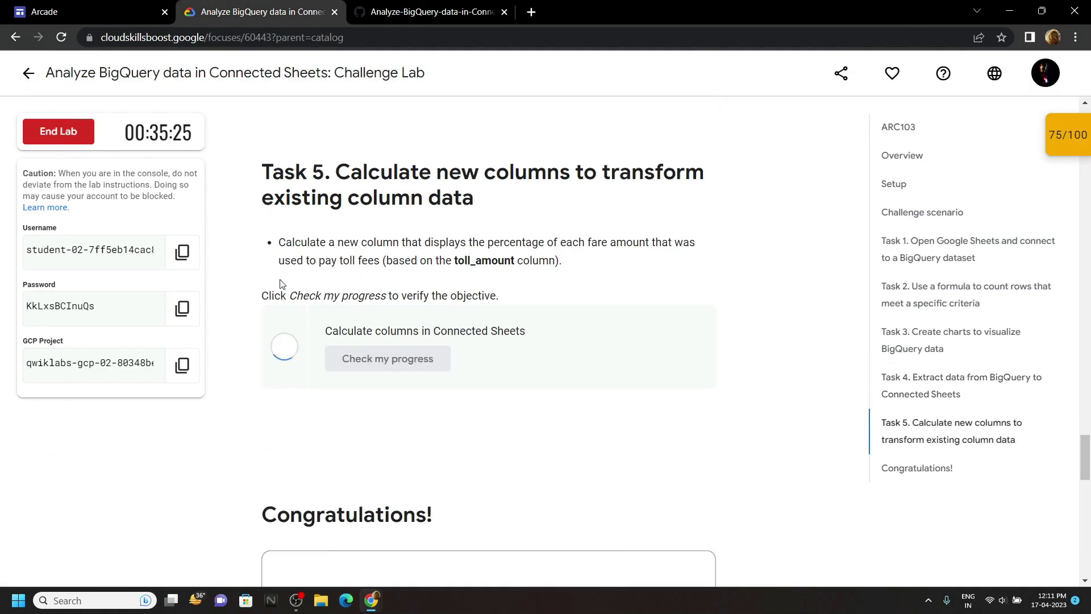
scroll(314, 255, "down", 4)
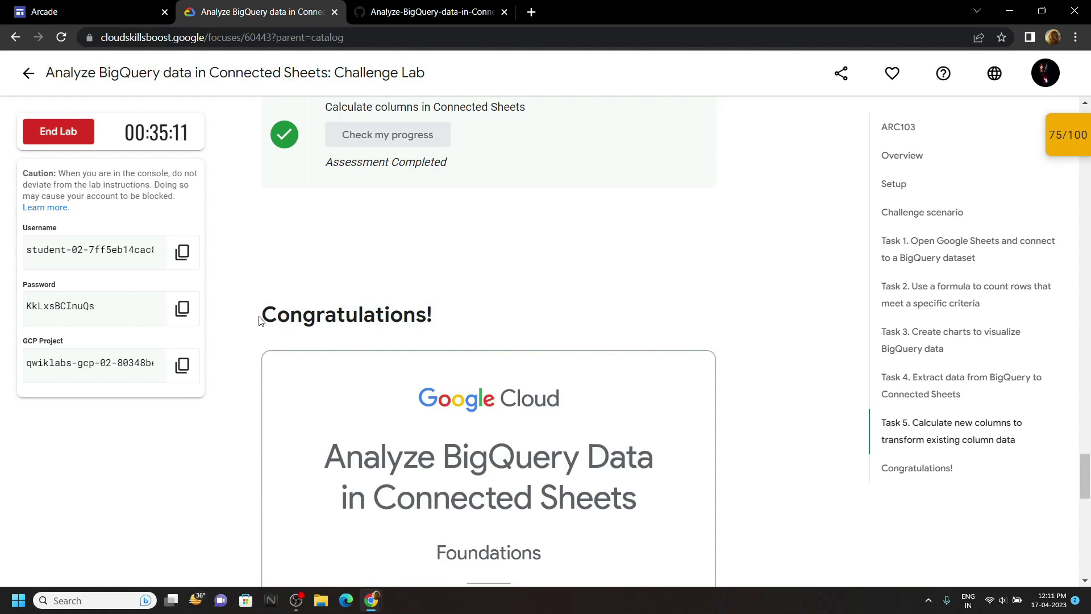
End the lab and confirm submission at the 100/100 score
left_click_drag(259, 320, 438, 322)
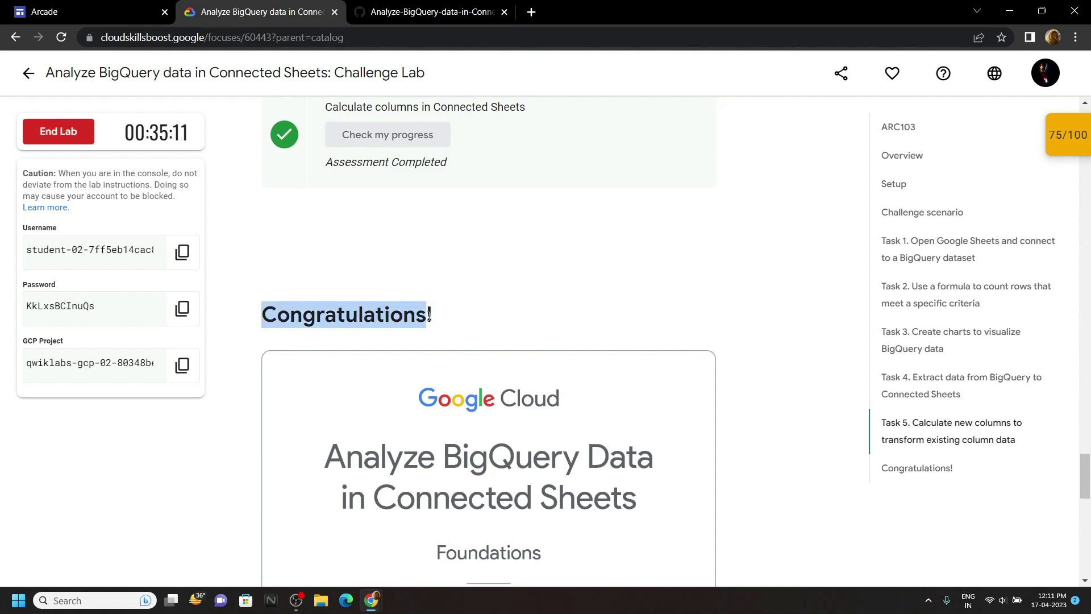
left_click(70, 132)
left_click(701, 375)
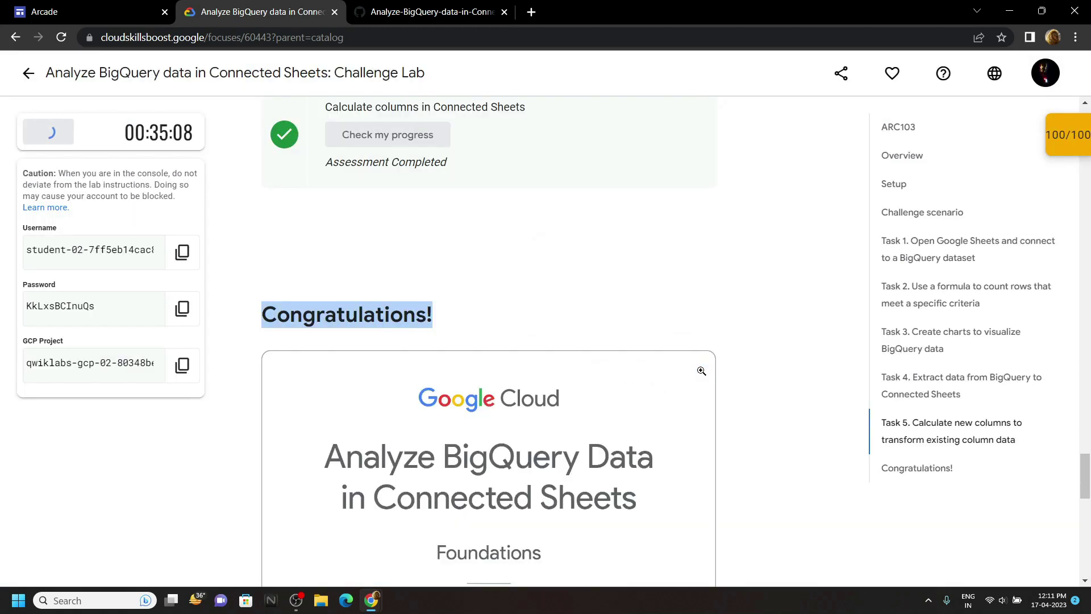